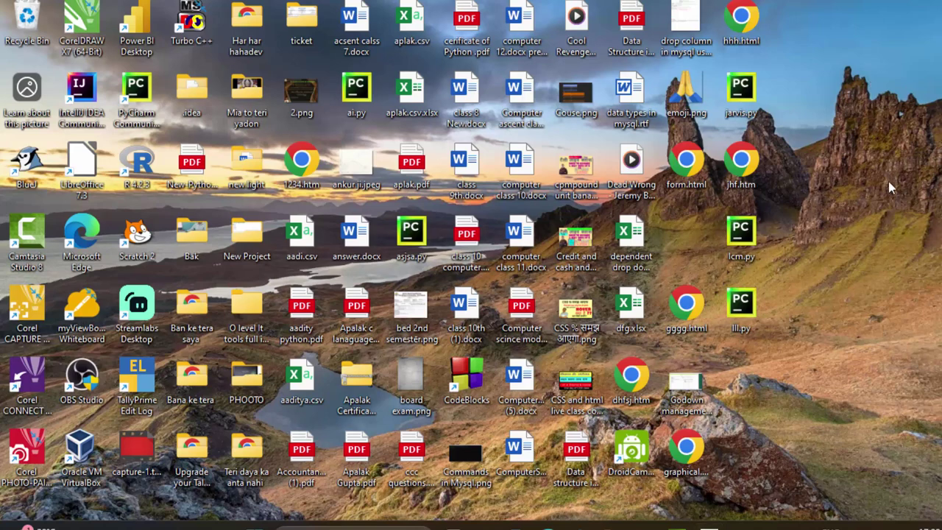
- Refresh the desktop, then search the Start menu for 'access' to find Microsoft Office Access 2007
right_click(878, 219)
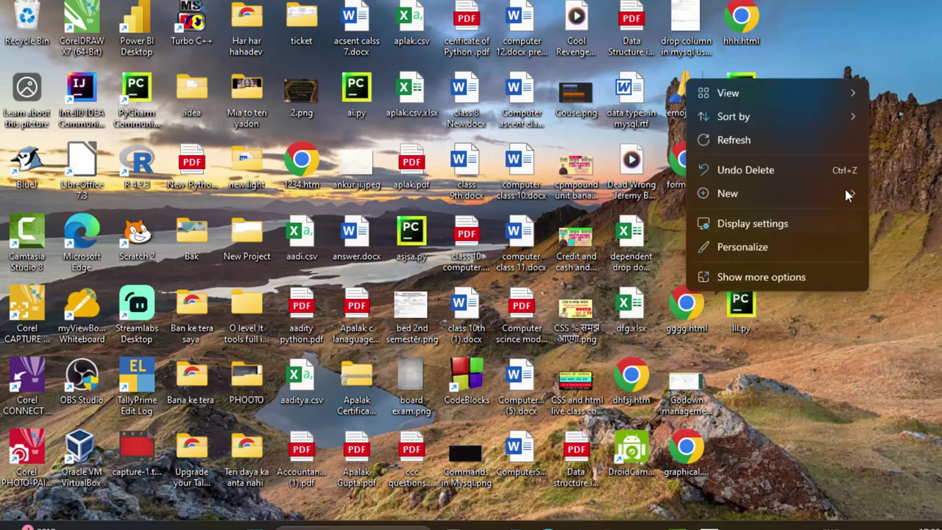
click(827, 139)
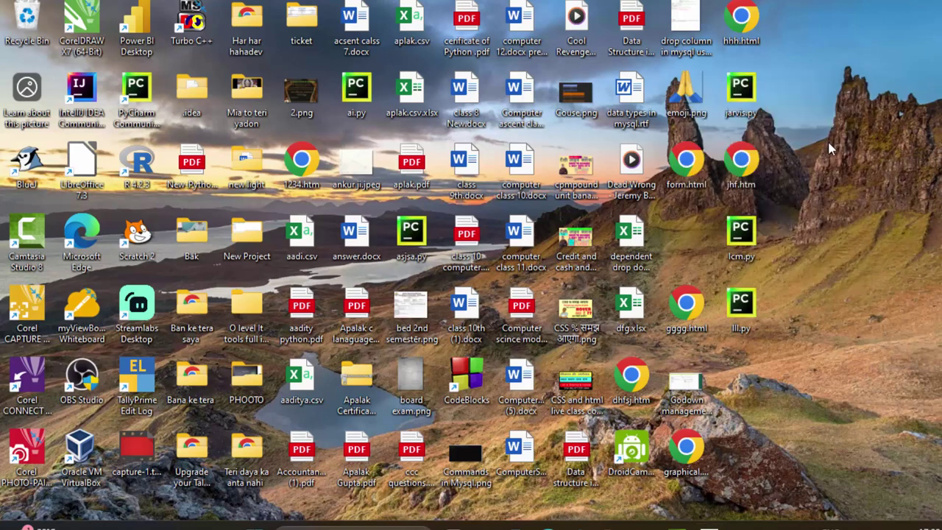
click(257, 524)
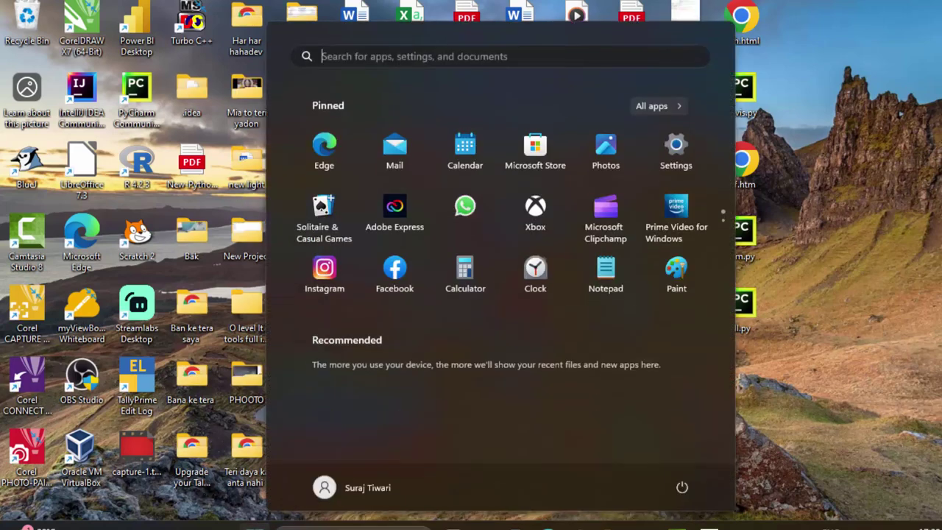
text(mic)
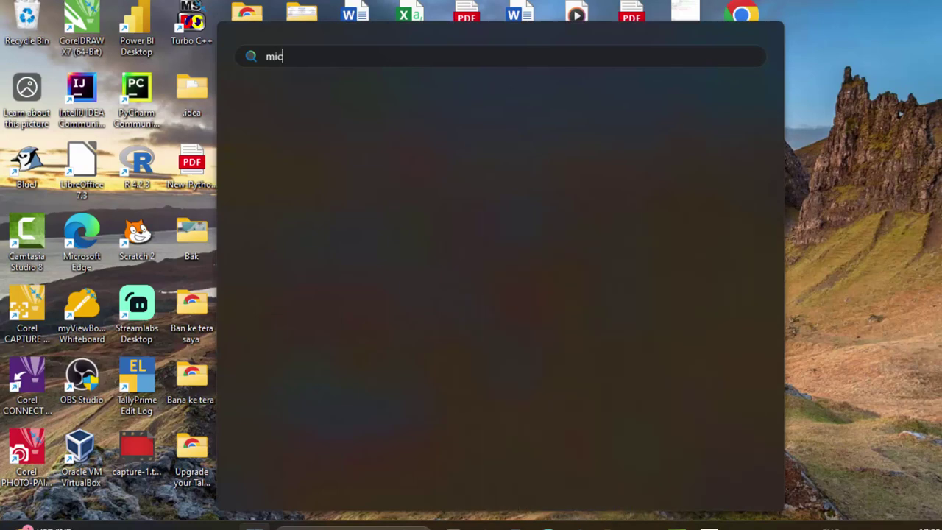
text(r)
mouse_move(331, 409)
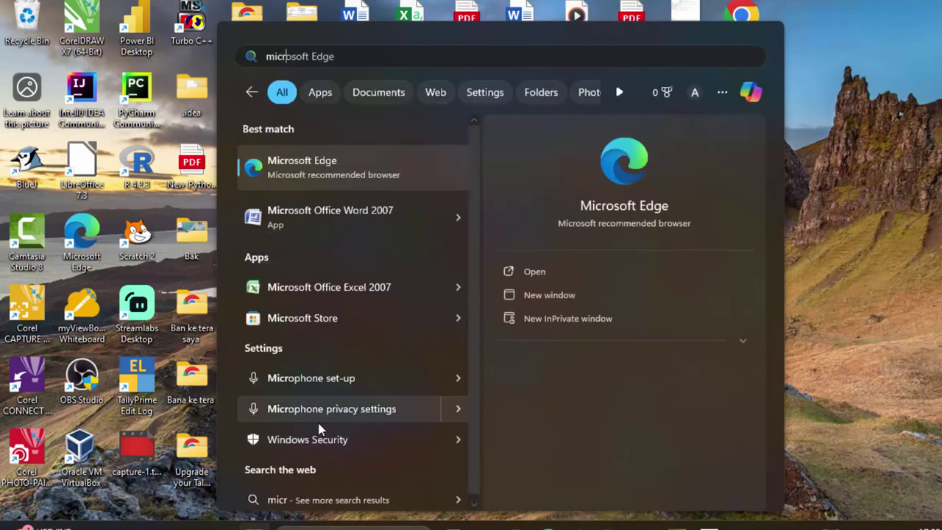
key(BackSpace)
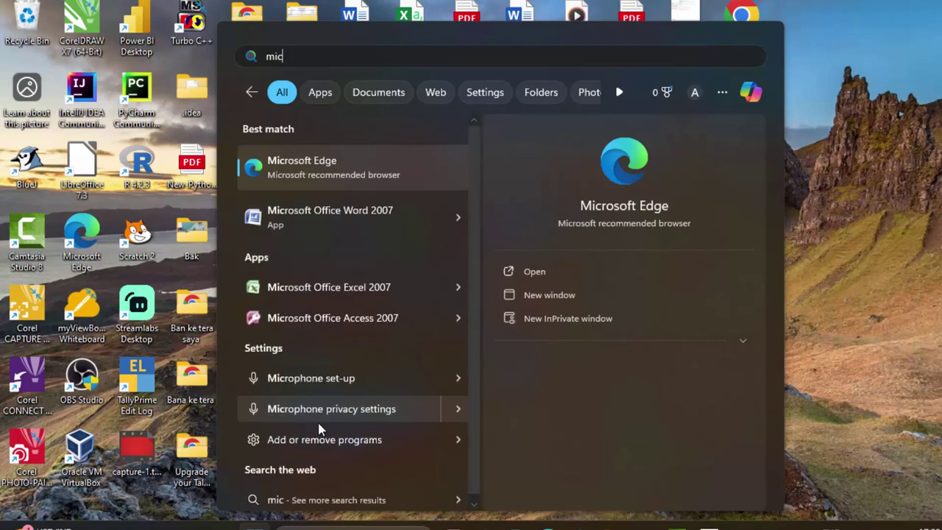
key(BackSpace)
key(BackSpace)
key(BackSpace)
text(acce)
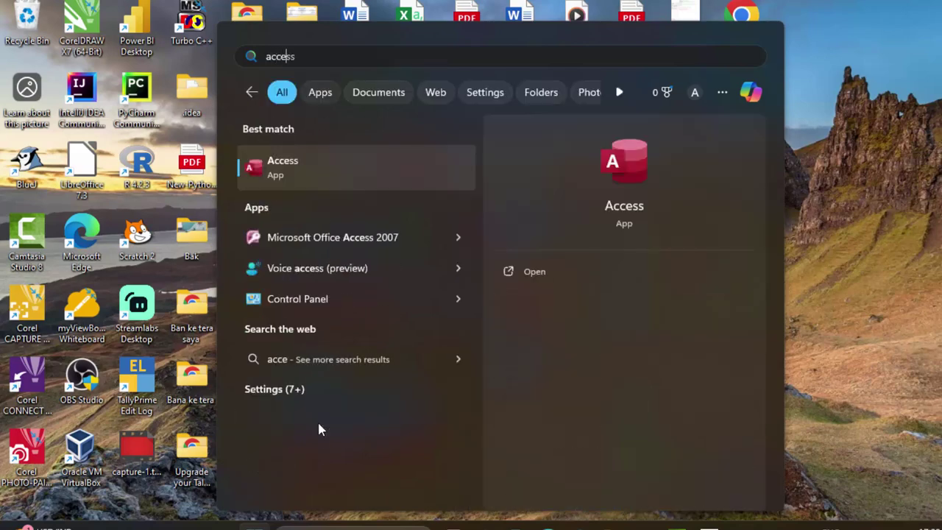
text(ss)
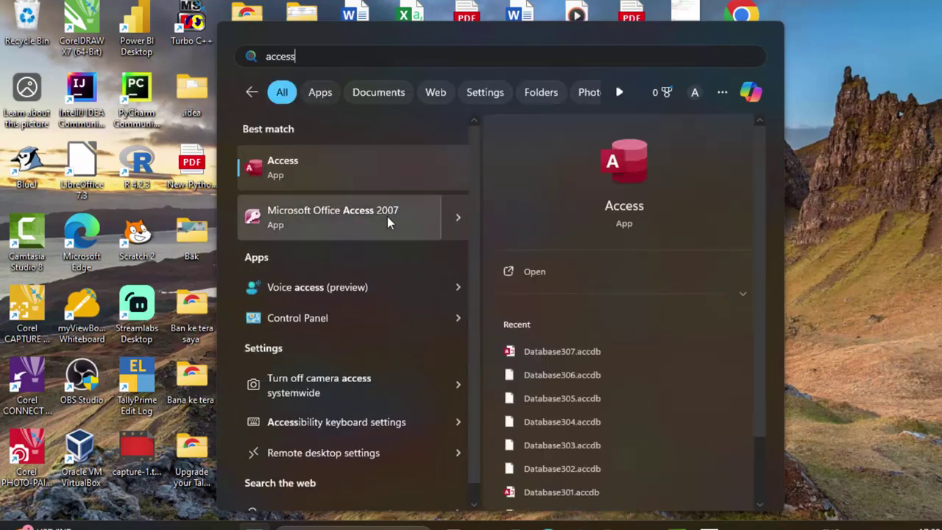
- Launch Access 2007 and create the blank database Database308, then bring up Table1's tab options
click(384, 217)
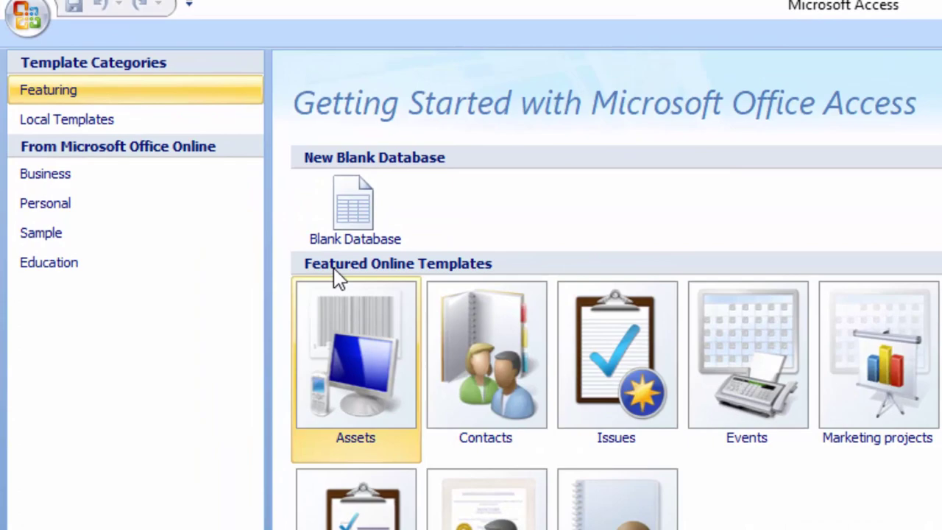
click(342, 214)
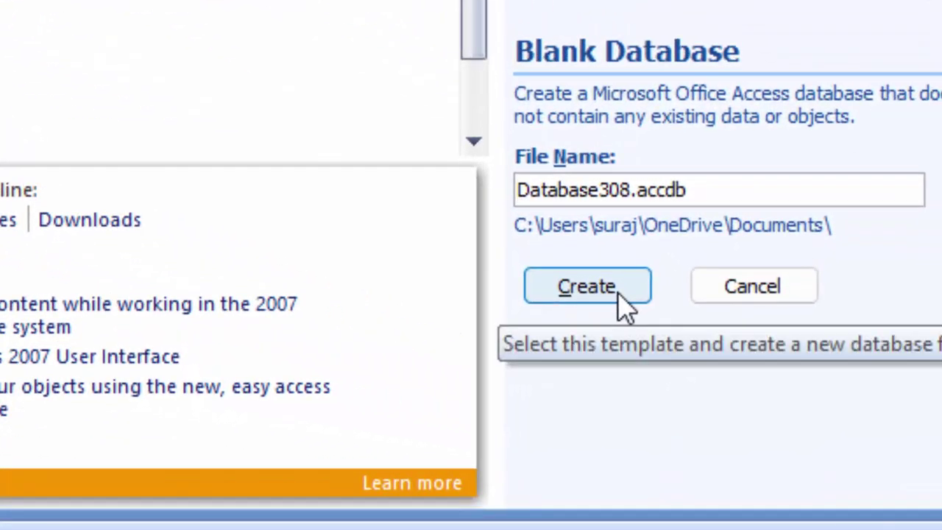
click(862, 419)
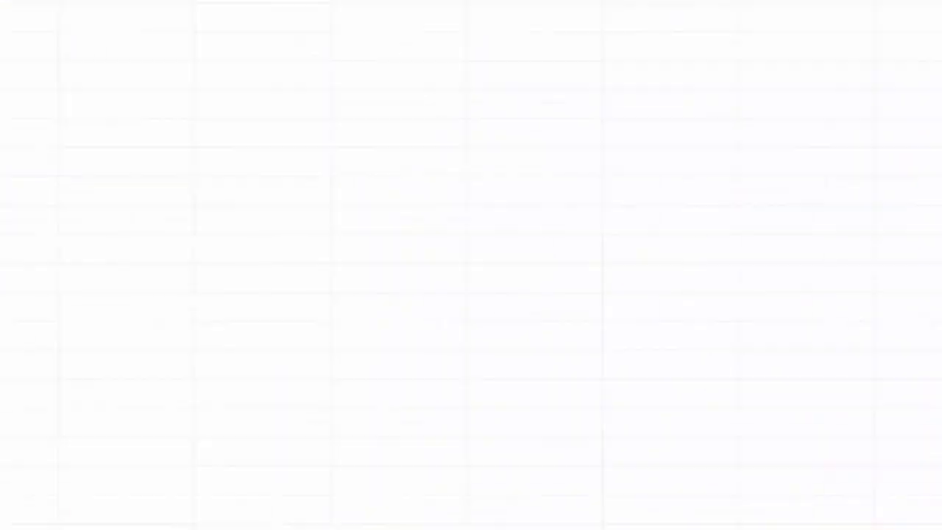
right_click(276, 177)
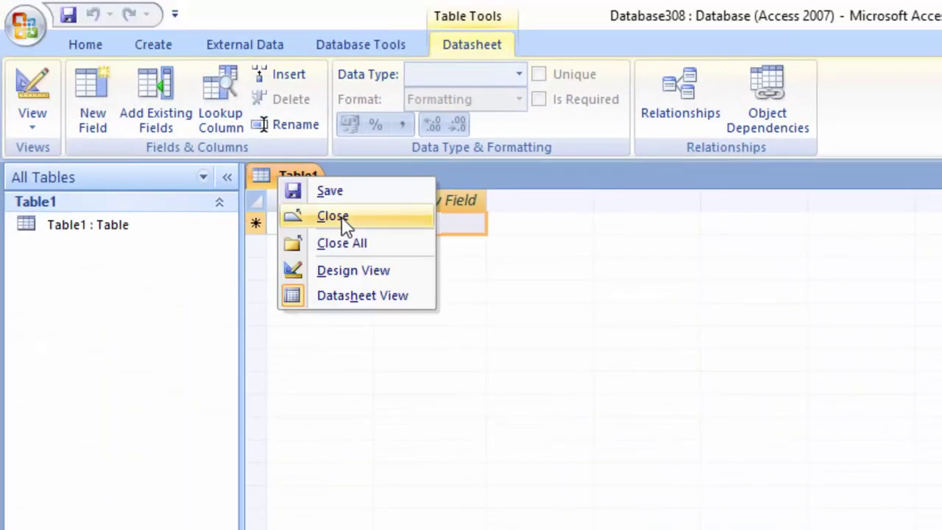
- Close Table1, start a Query Design with no tables, and select its default SQL text
click(333, 216)
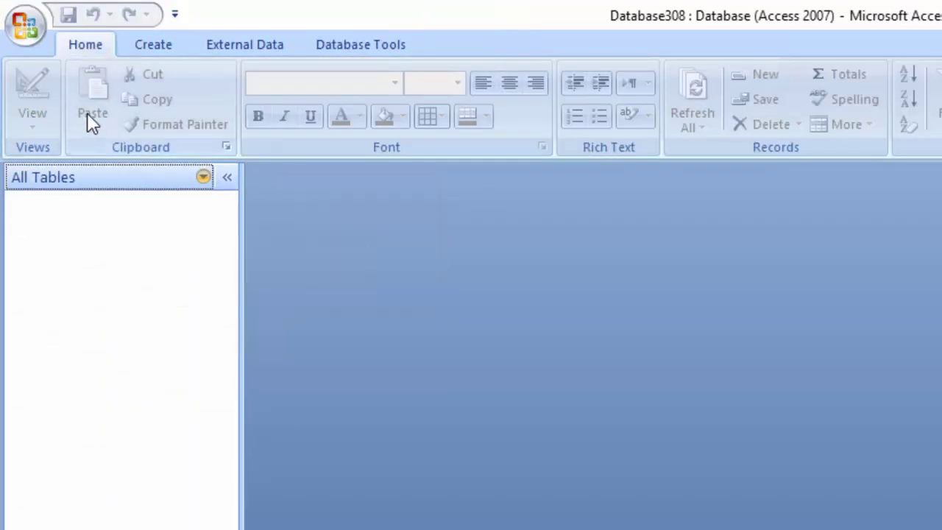
click(161, 46)
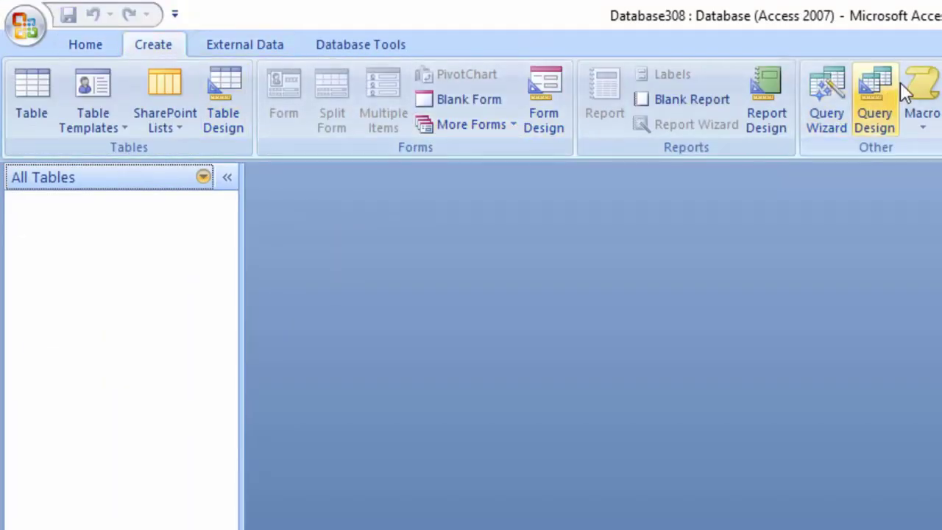
click(876, 87)
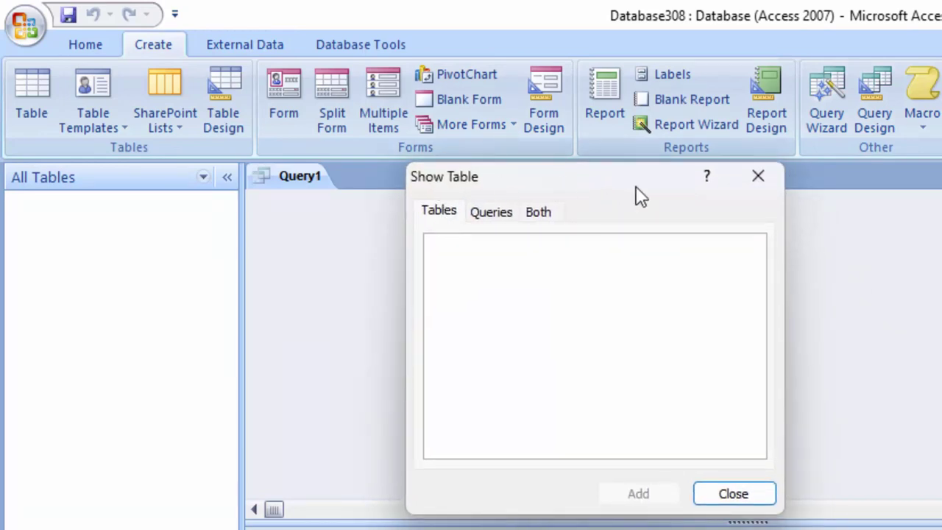
click(761, 492)
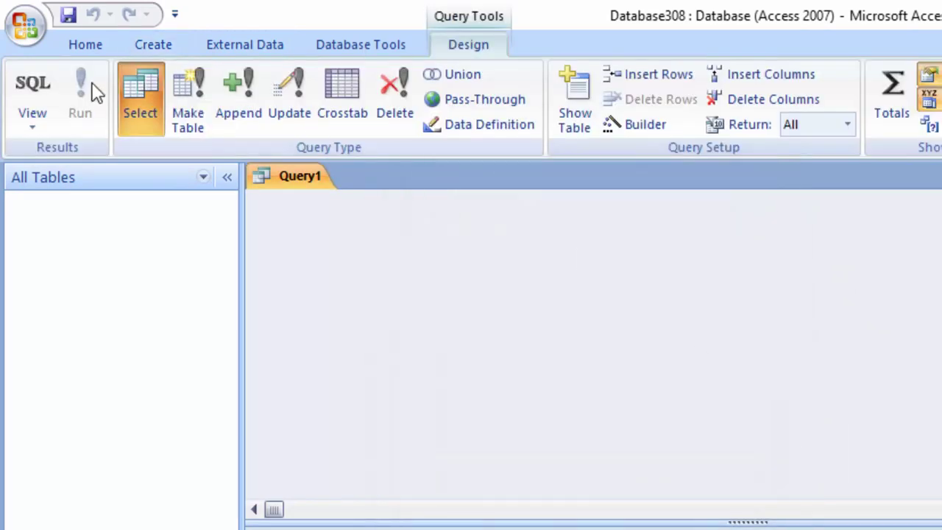
click(45, 82)
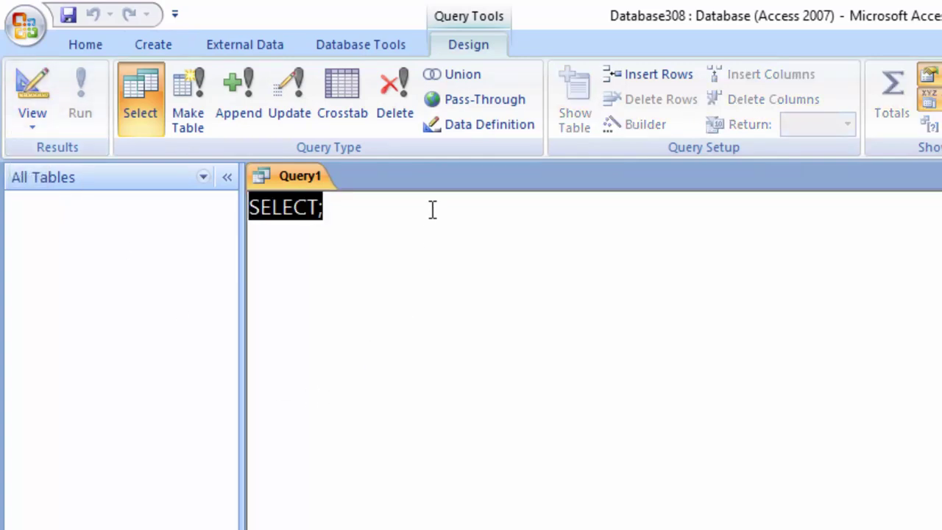
click(406, 214)
key(ctrl+a)
- Write CREATE TABLE ResultT with Roll_no int primary key, Name varchar(30), and int Computer, English, Maths, Sst
key(Delete)
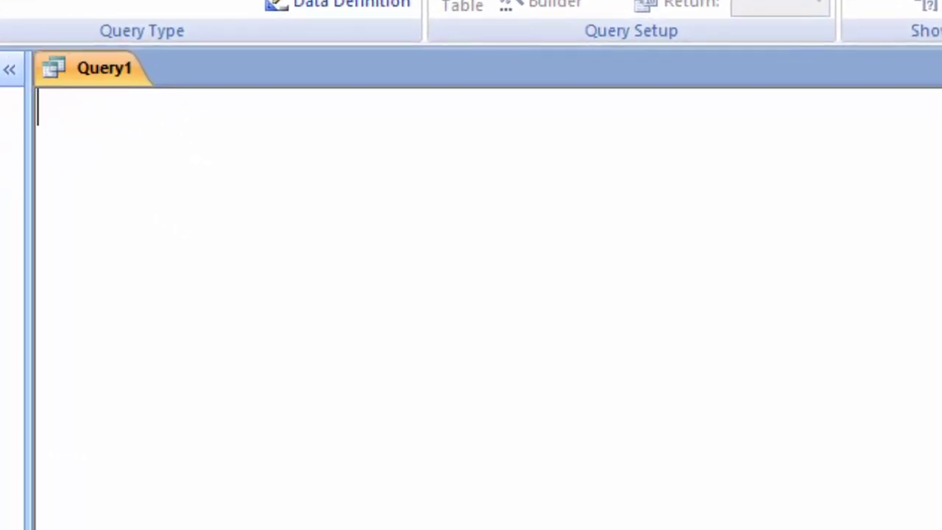
text(Create )
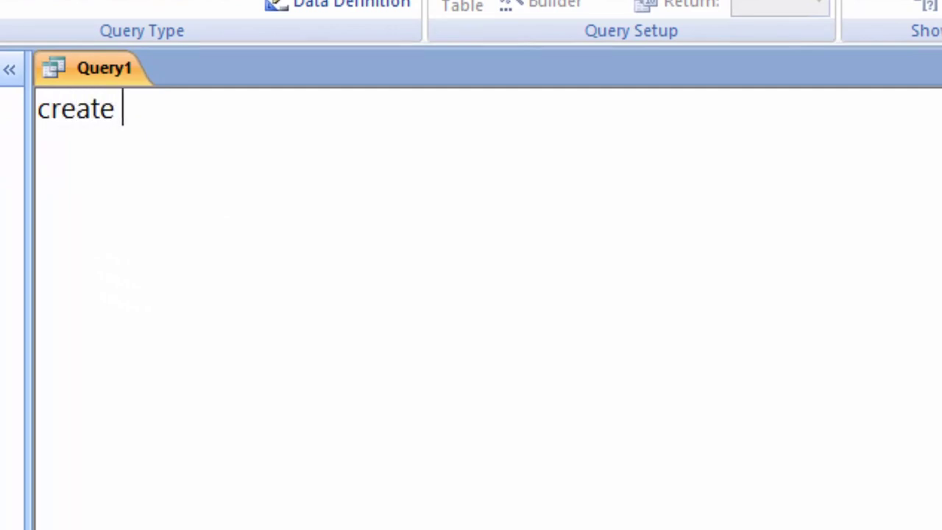
text(tabl)
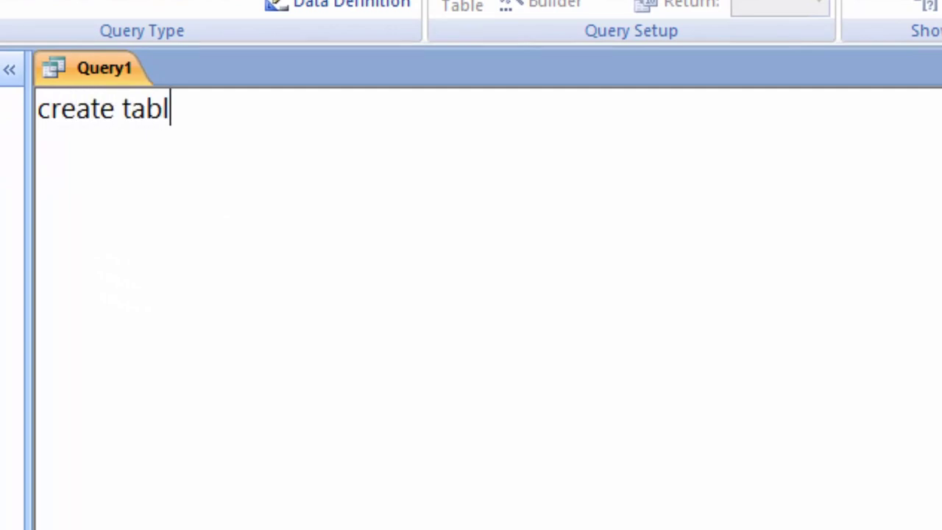
text(e)
text(result)
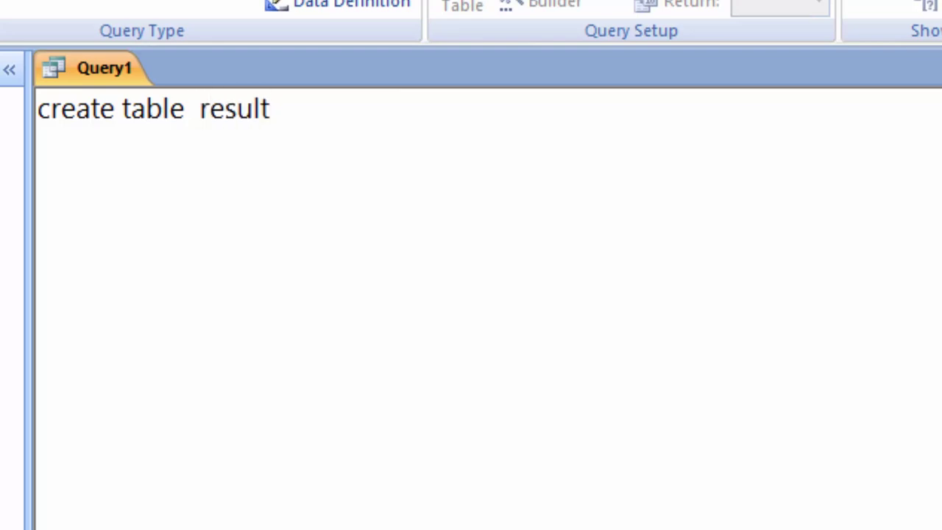
key(BackSpace)
key(BackSpace)
key(BackSpace)
key(BackSpace)
key(BackSpace)
key(BackSpace)
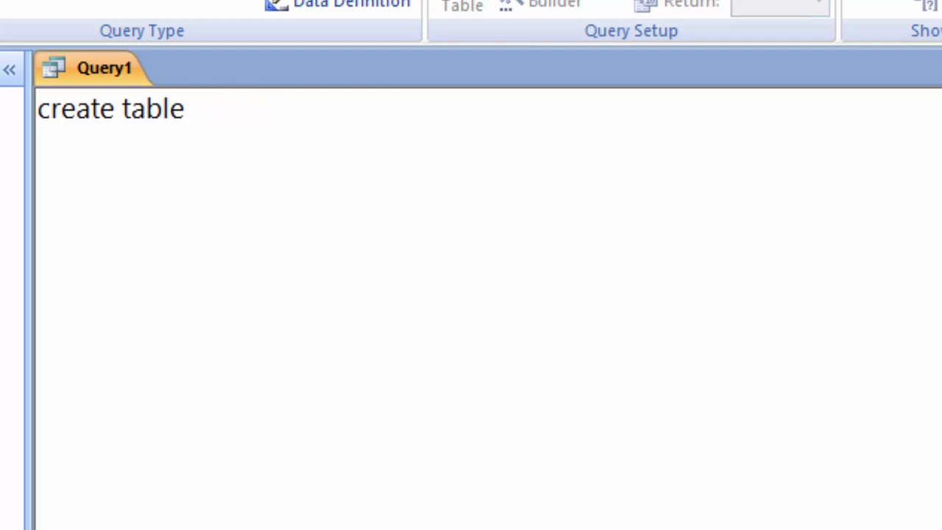
text(  Result)
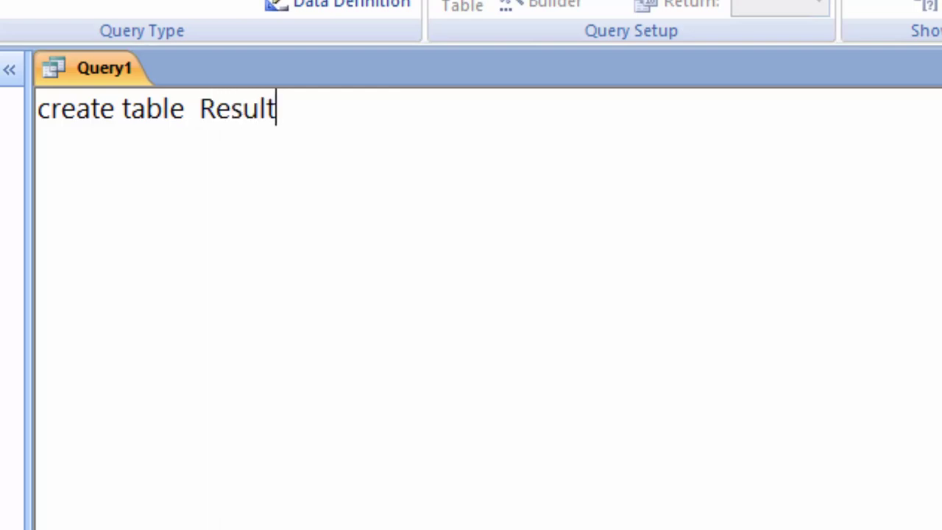
text(T()
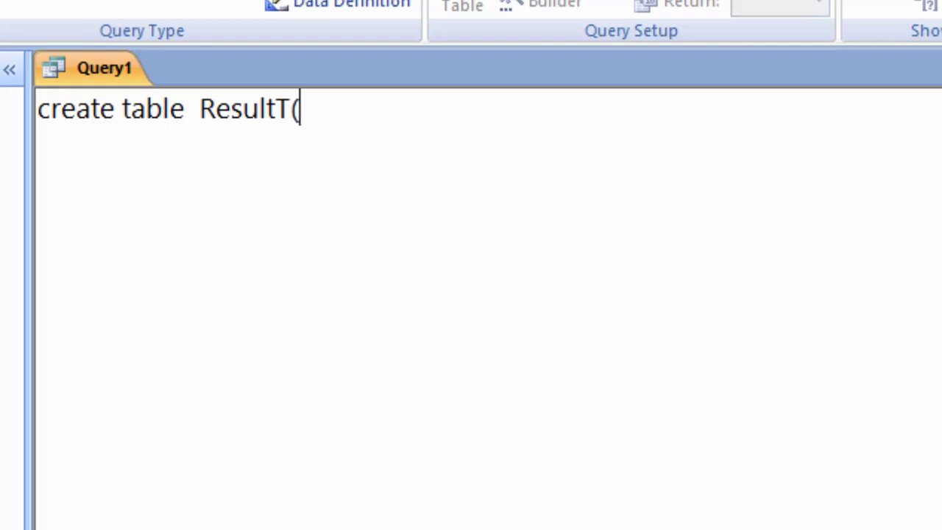
text(R)
text(oll_n)
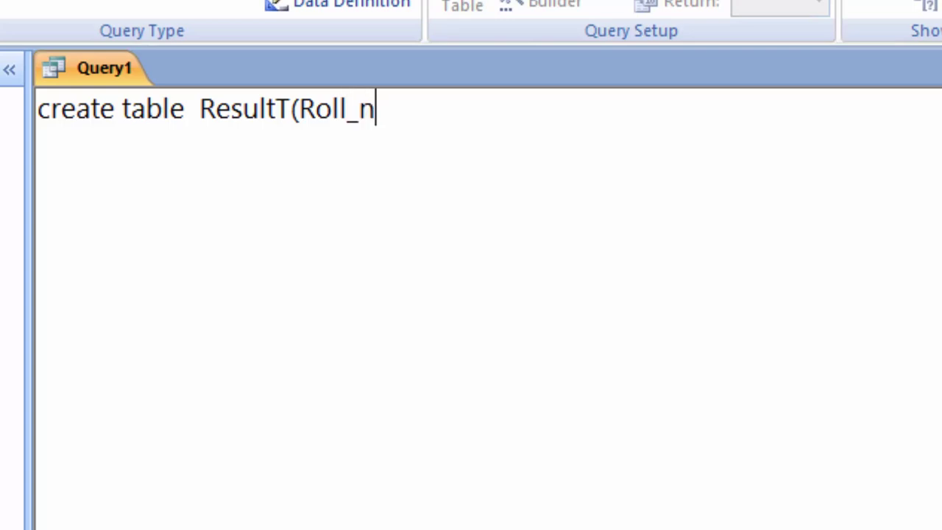
text(o int )
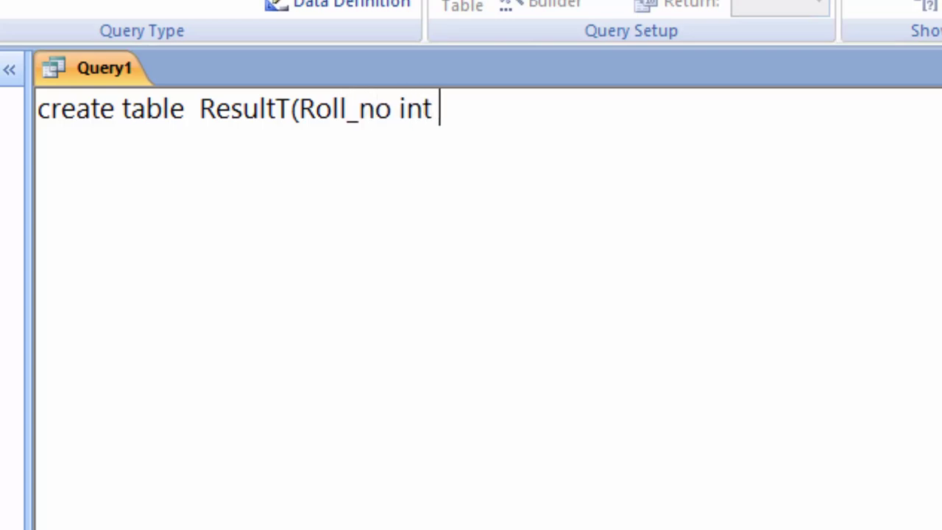
text(not n)
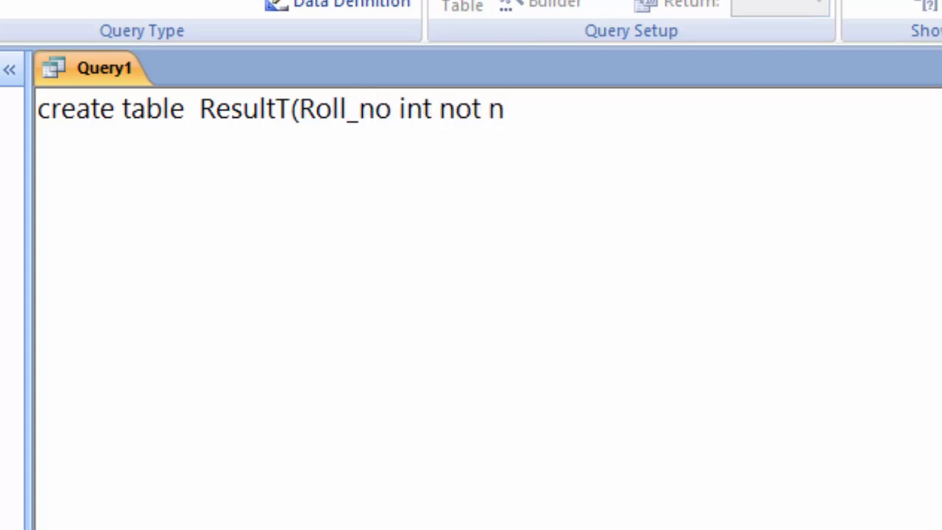
text(ull pr)
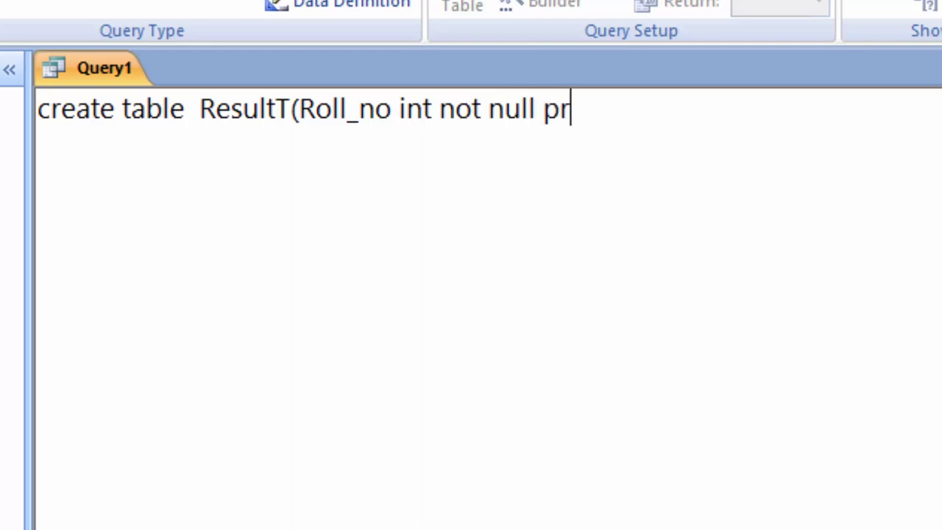
text(imarey)
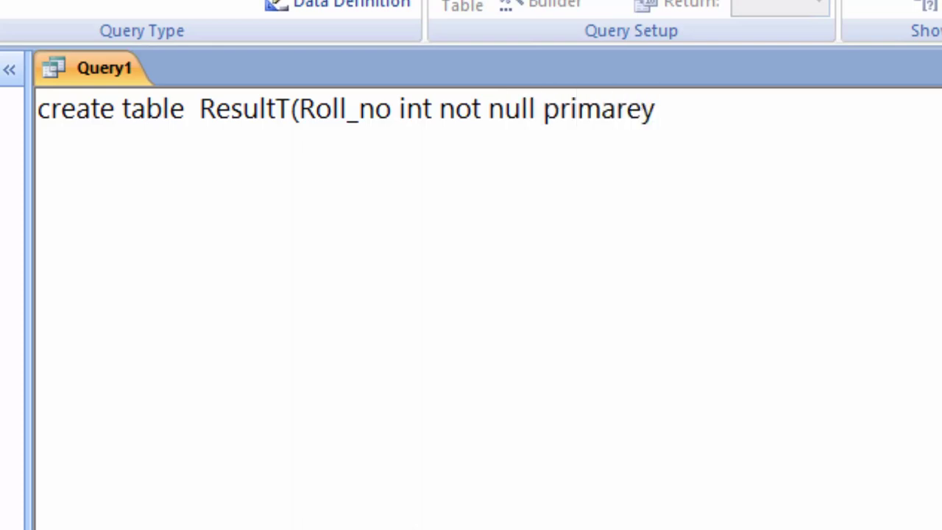
key(BackSpace)
key(BackSpace)
text(y)
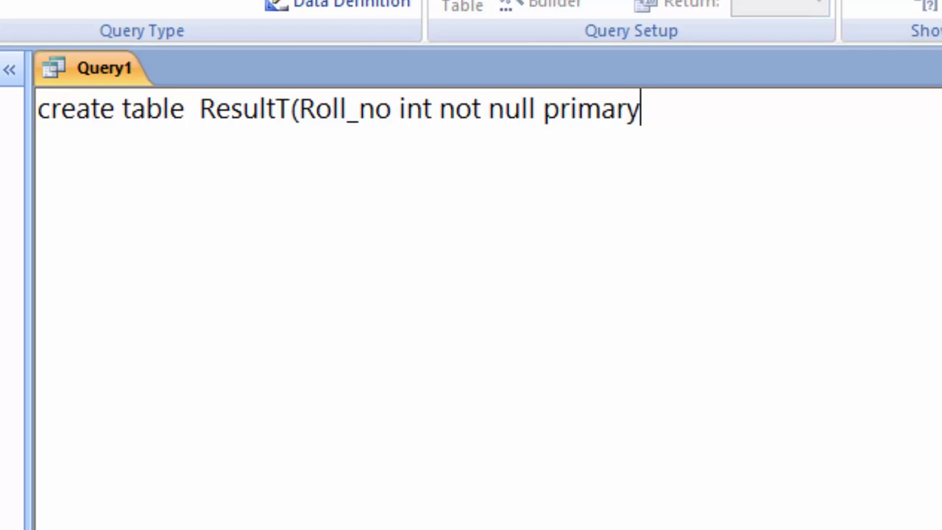
text( key,)
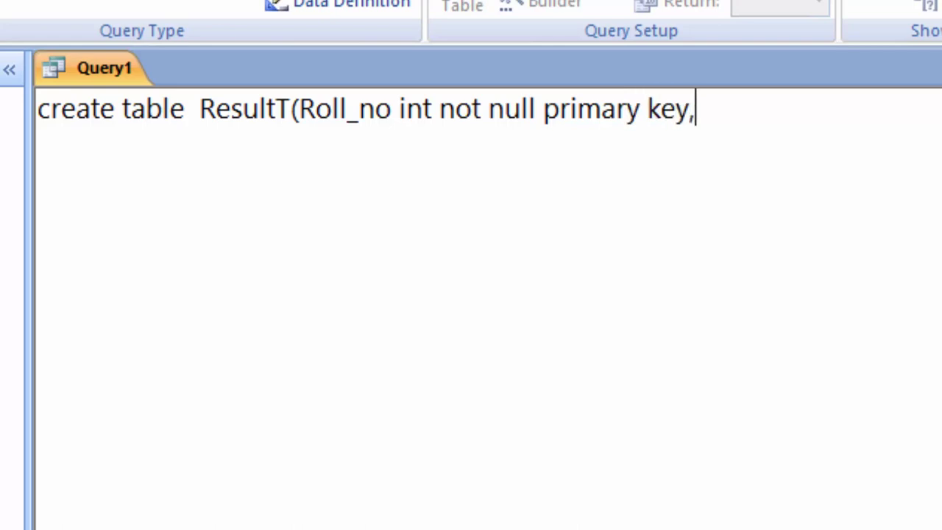
text(N)
text(ame)
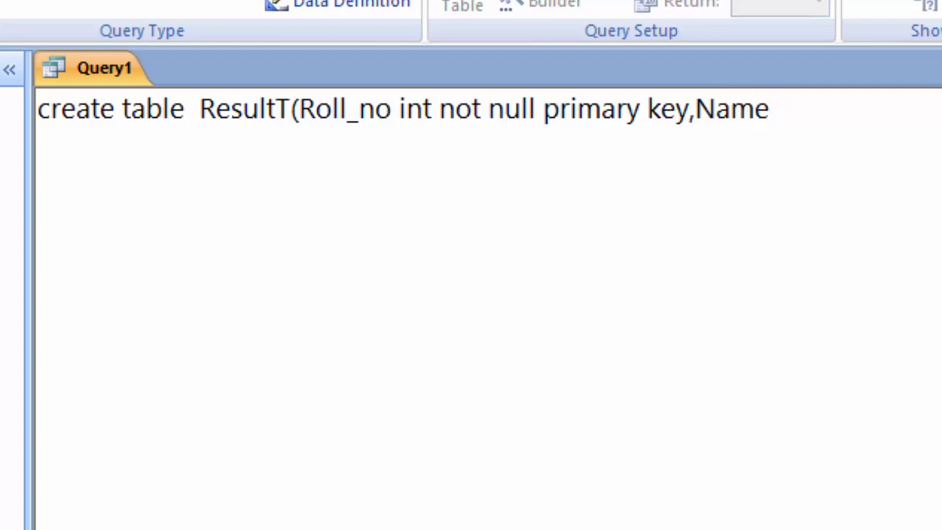
text( varchar)
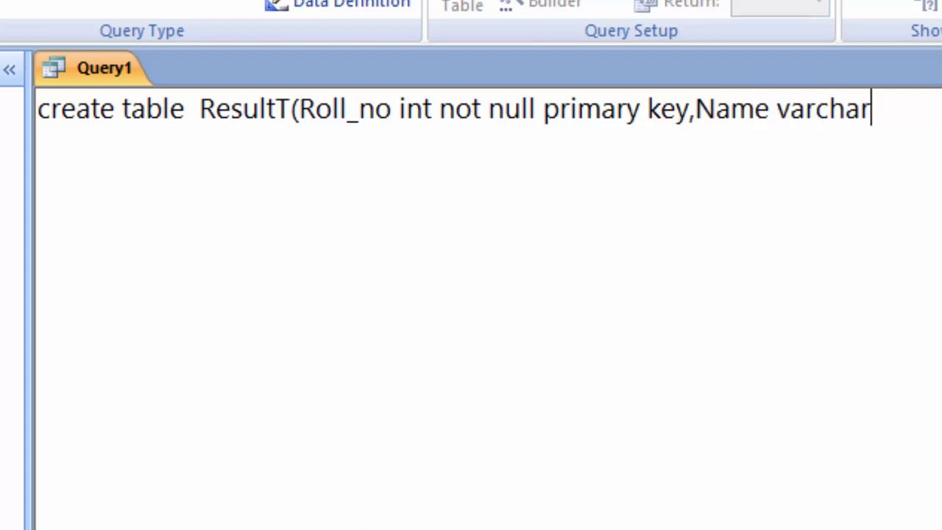
text((3)
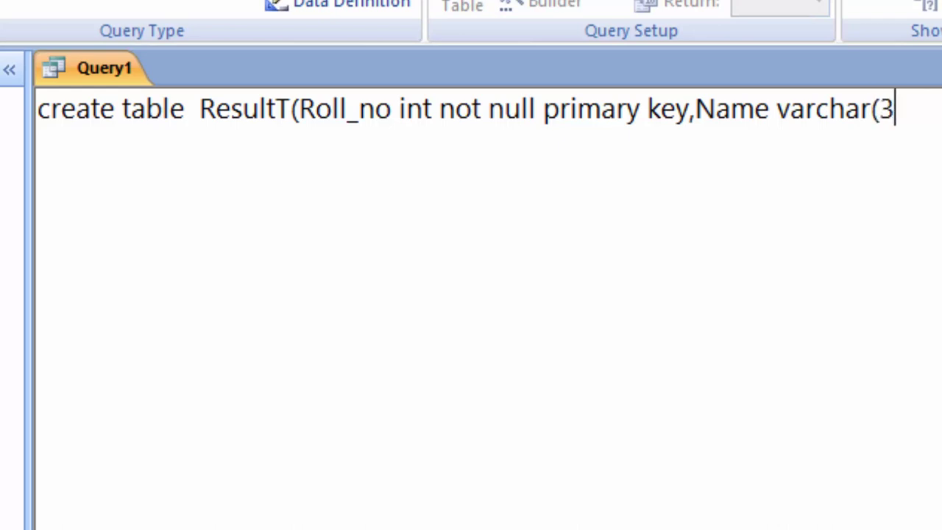
text(0),)
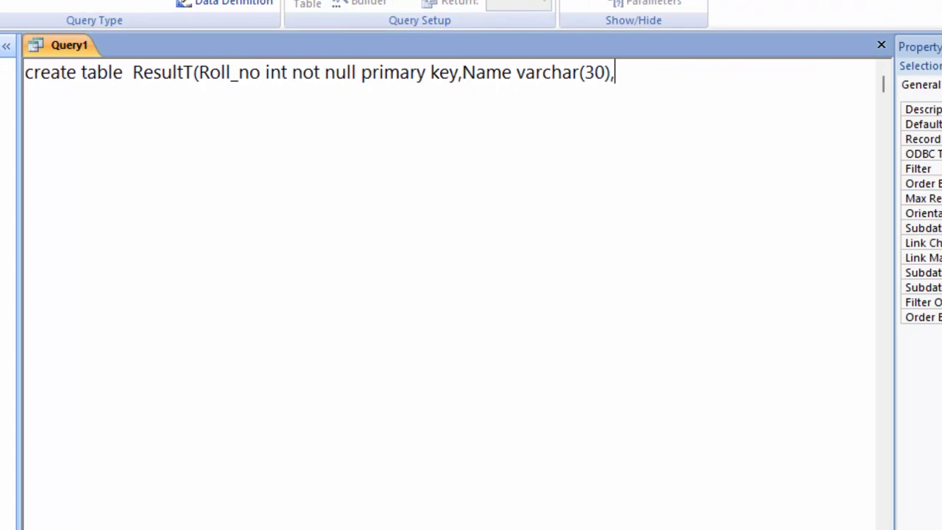
text(Comp)
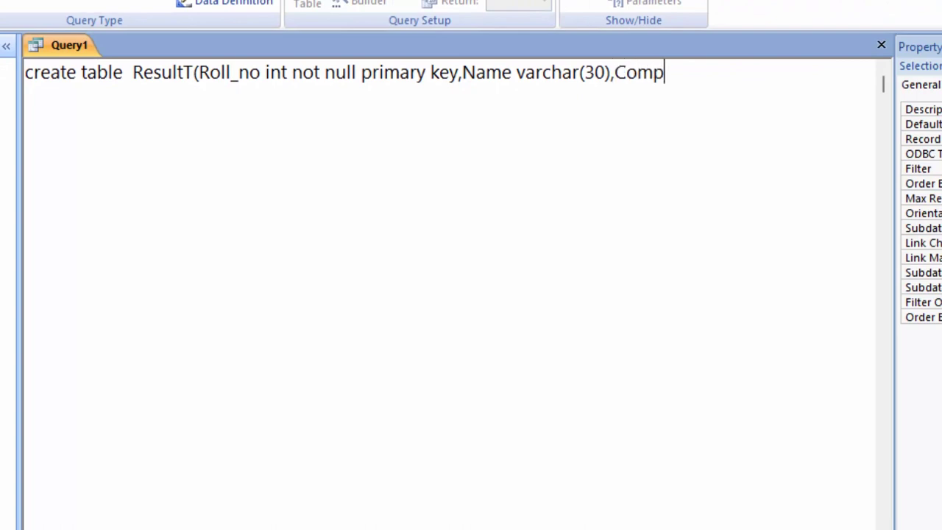
text(uter )
text(int,)
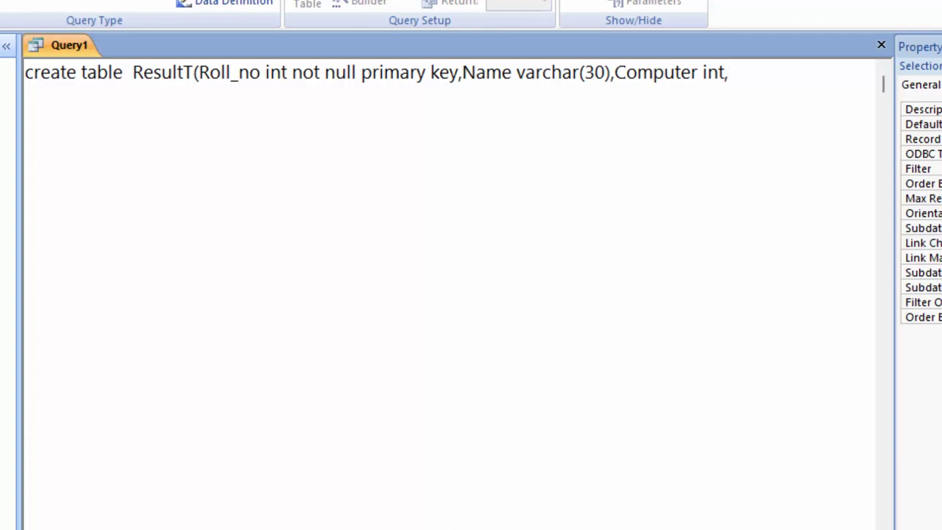
text(Engli)
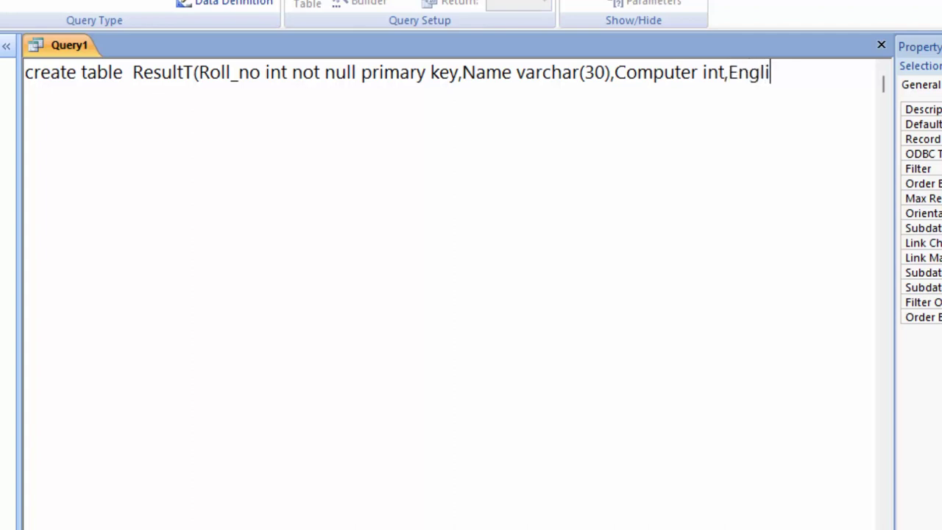
text(sh int)
text(,Mat)
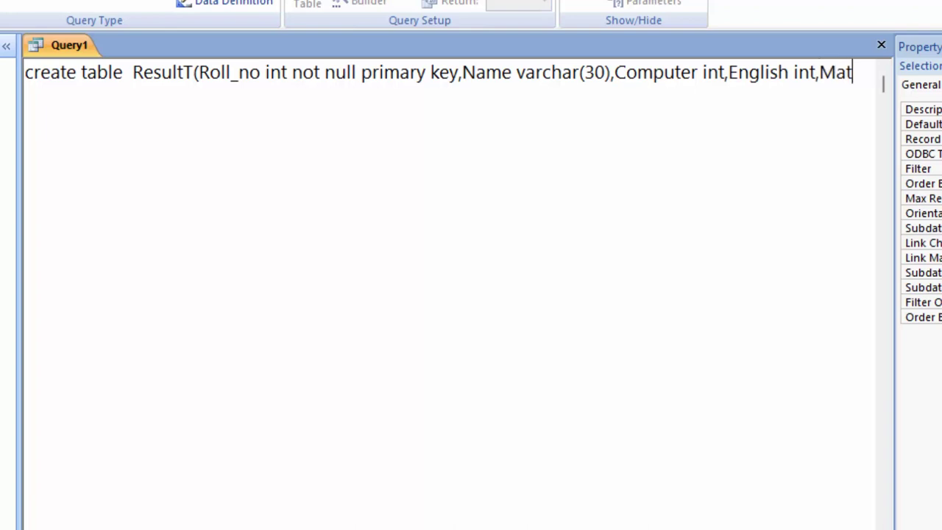
text(hs)
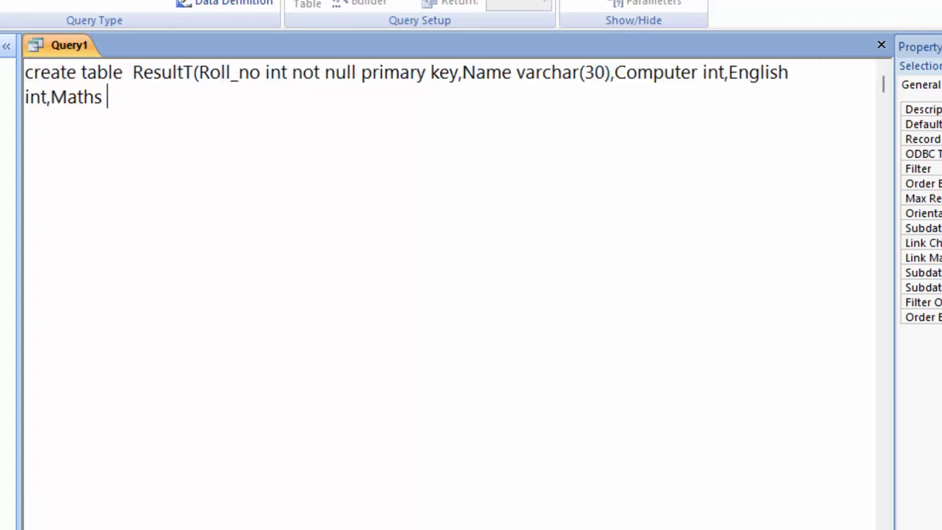
text( int)
text(,)
text(Sst)
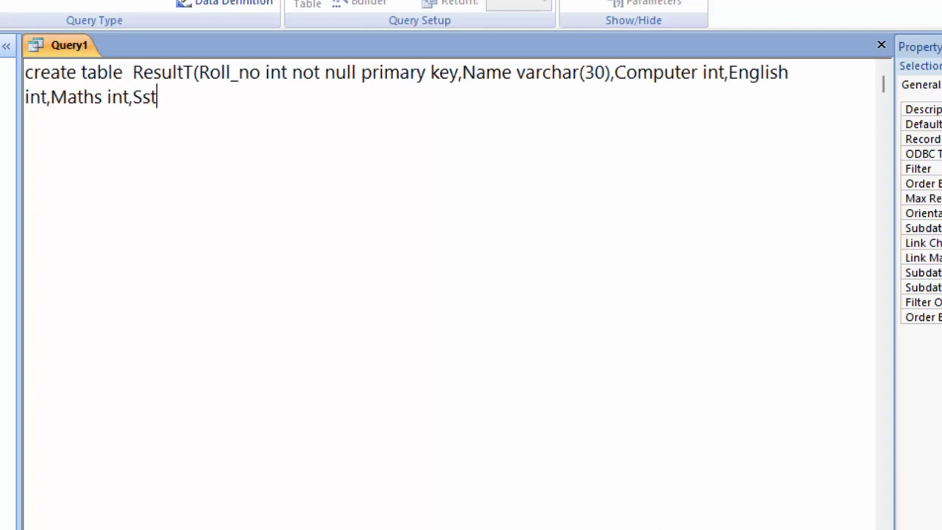
text( in)
text(t);)
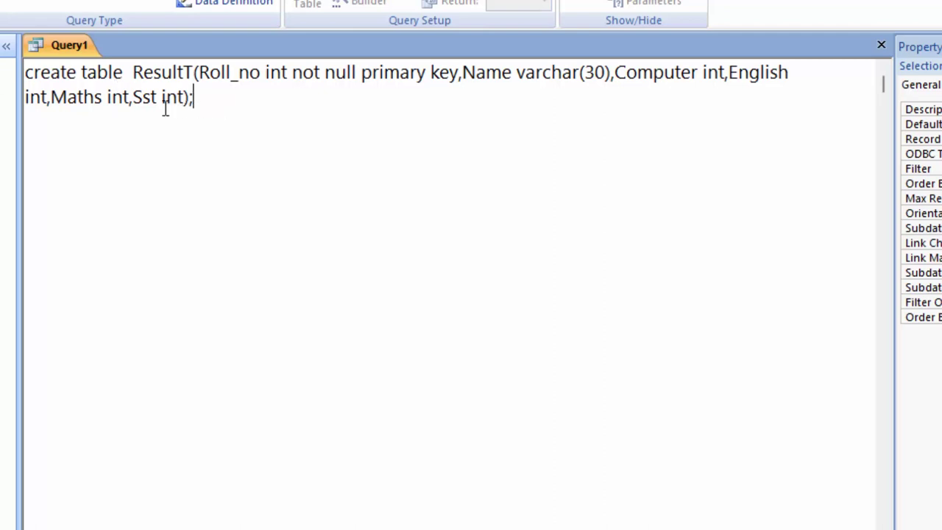
key(ctrl+a)
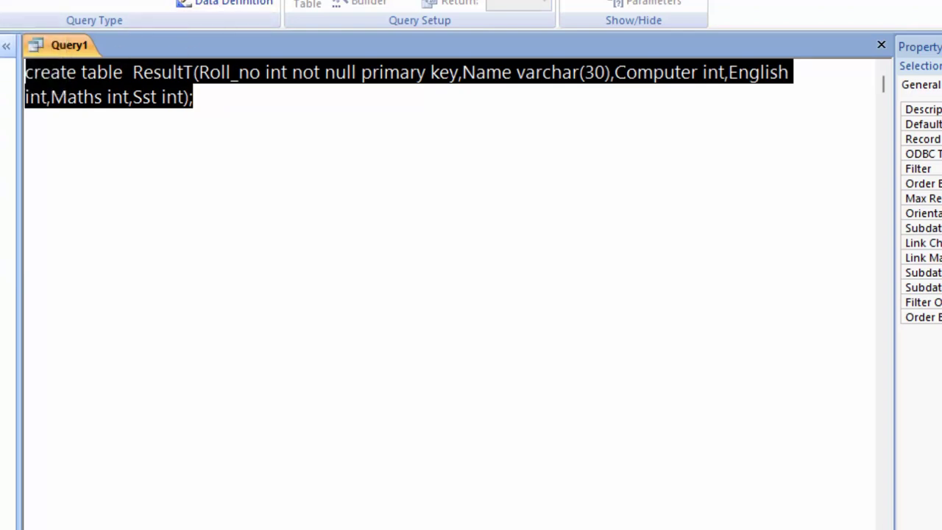
- Run the statement, open ResultT to confirm its six columns, and close its datasheet
click(64, 74)
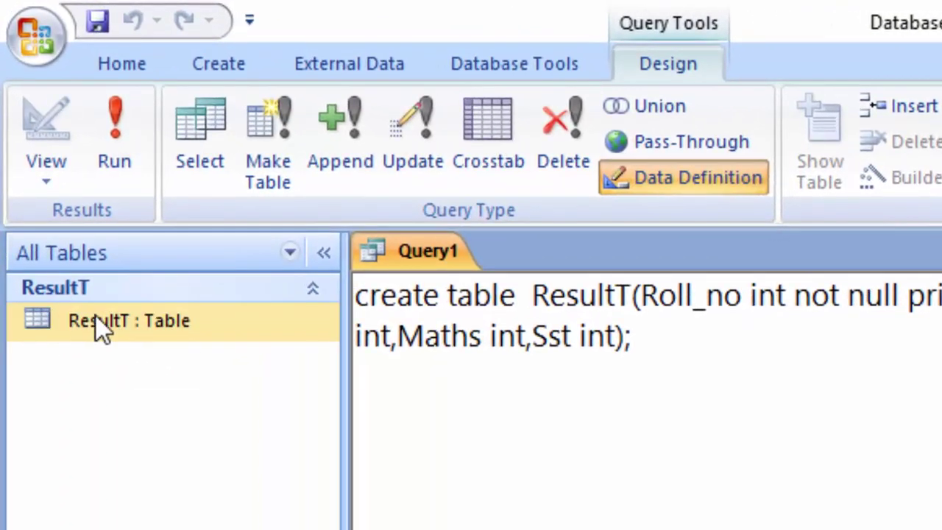
double_click(164, 325)
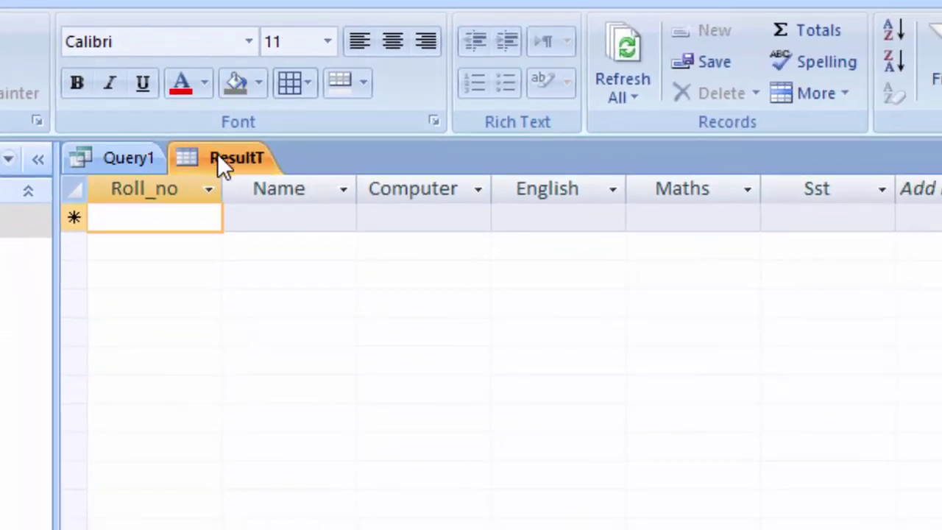
right_click(219, 155)
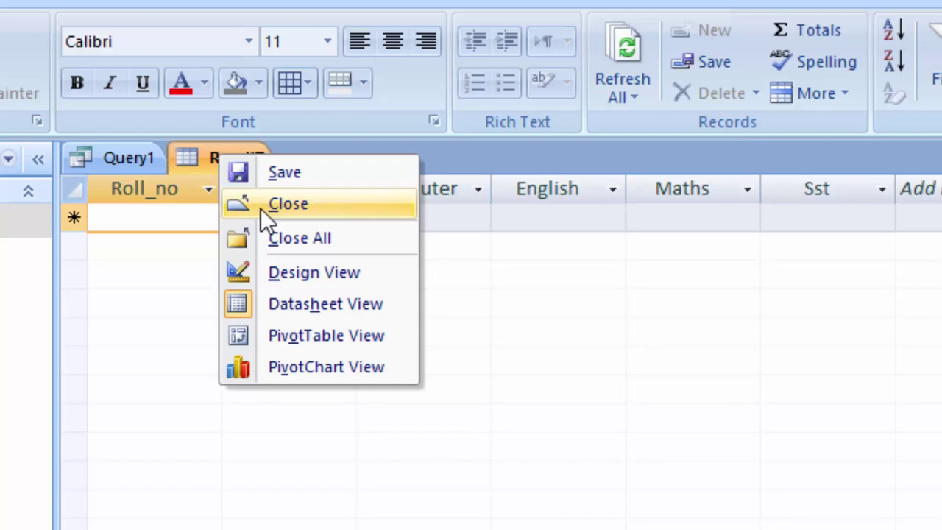
click(272, 178)
right_click(205, 158)
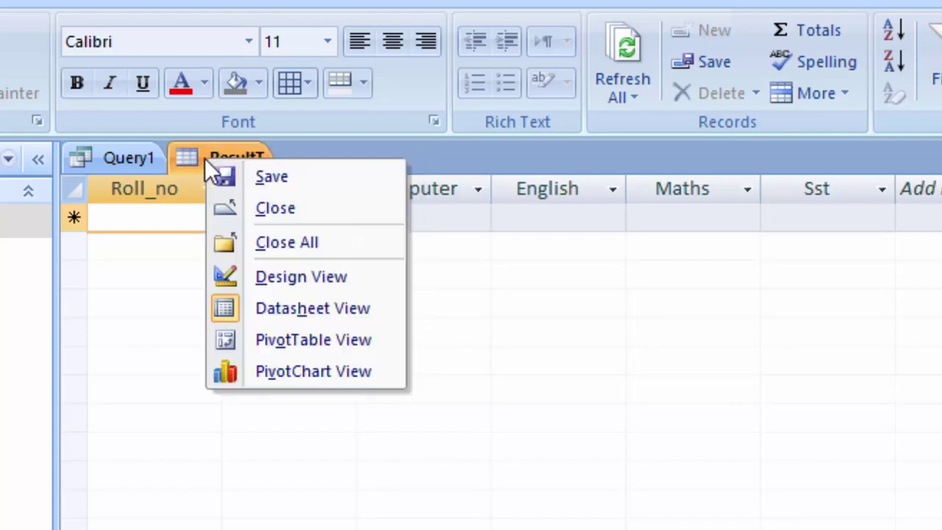
click(260, 206)
- Save the query as ResultQ after ResultT is rejected as a duplicate name, then close it
right_click(120, 154)
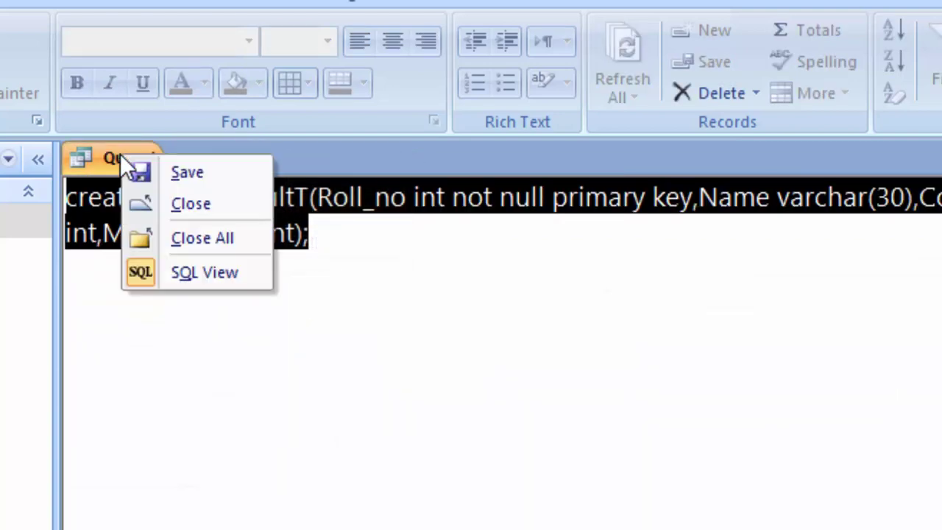
click(166, 176)
key(BackSpace)
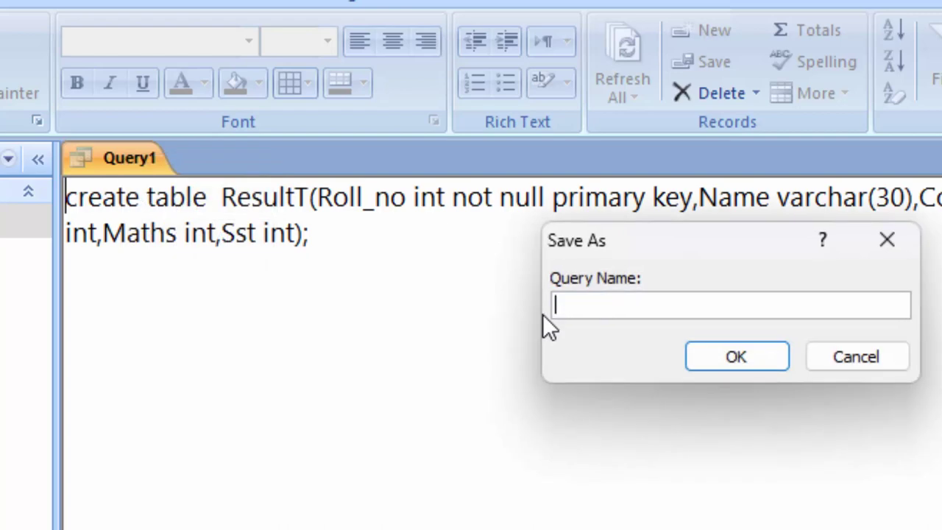
text(Result)
text(T)
click(732, 360)
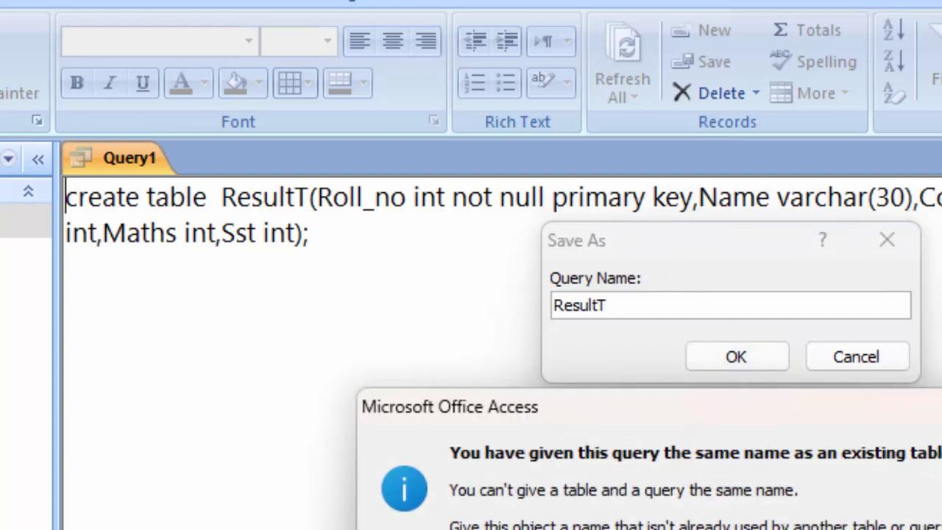
key(Return)
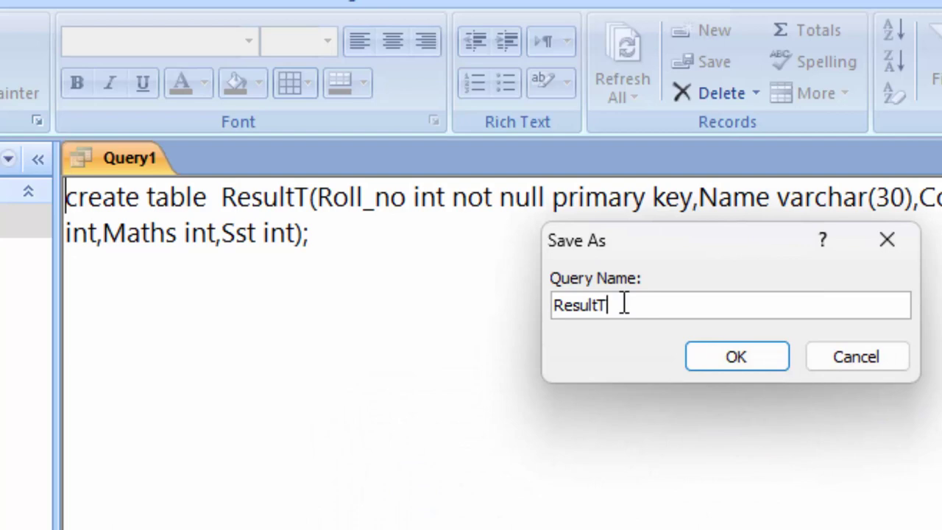
key(BackSpace)
text(Q)
key(Return)
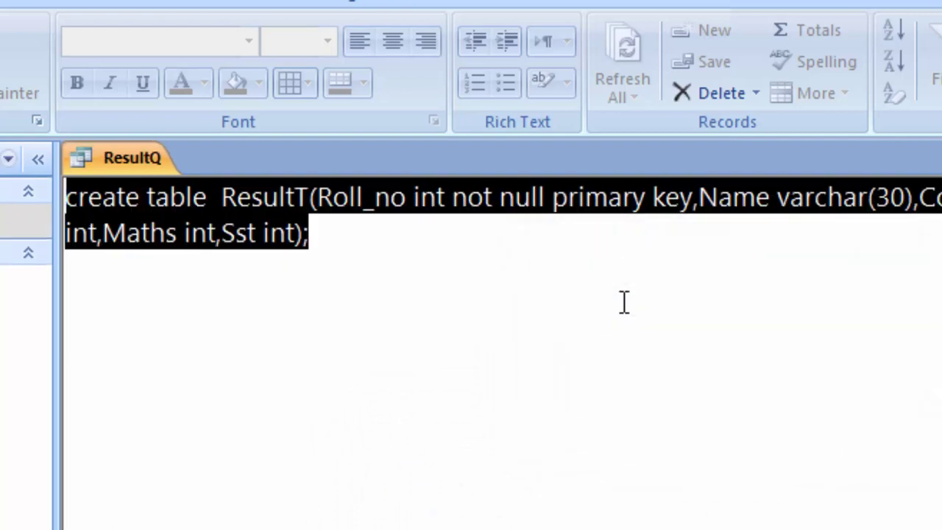
right_click(146, 154)
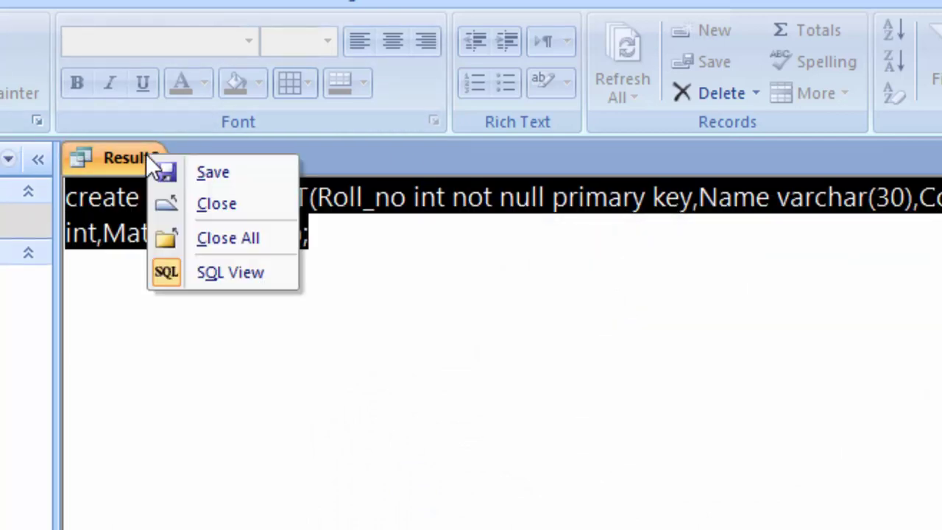
click(235, 201)
scroll(45, 51, down, 1)
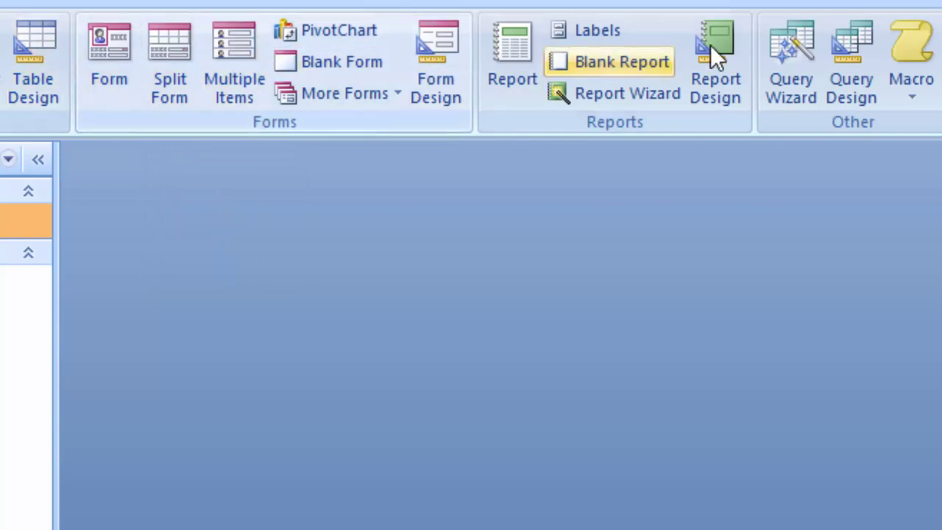
- Start a new query and type 'insert into ResultT(Roll_no'
click(856, 55)
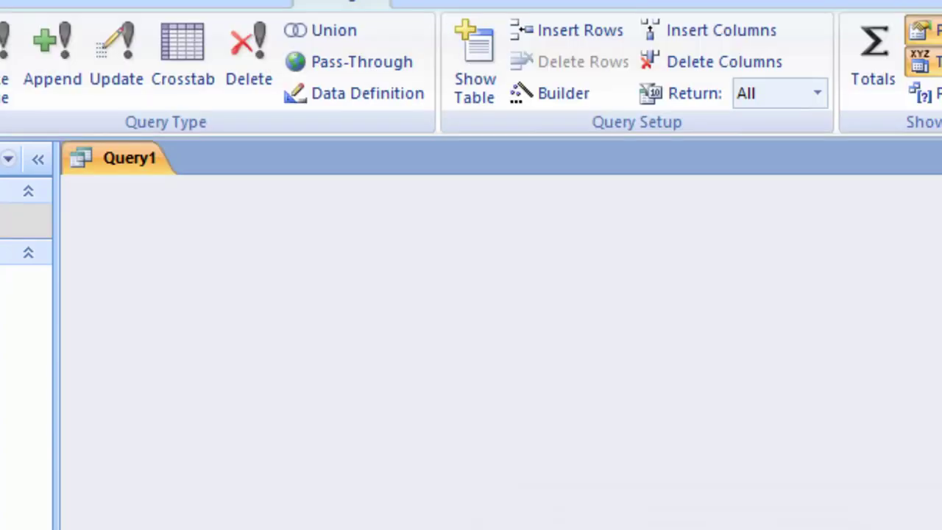
key(BackSpace)
text(i)
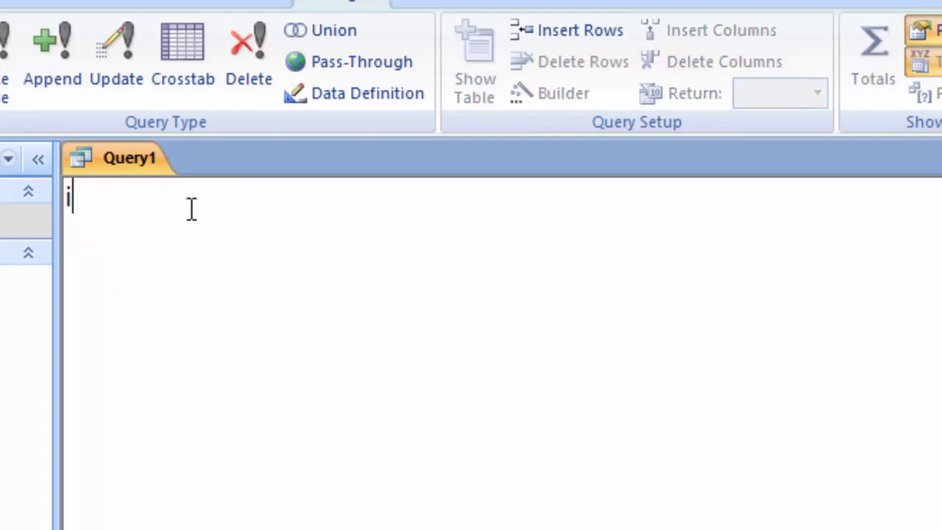
text(nsert in)
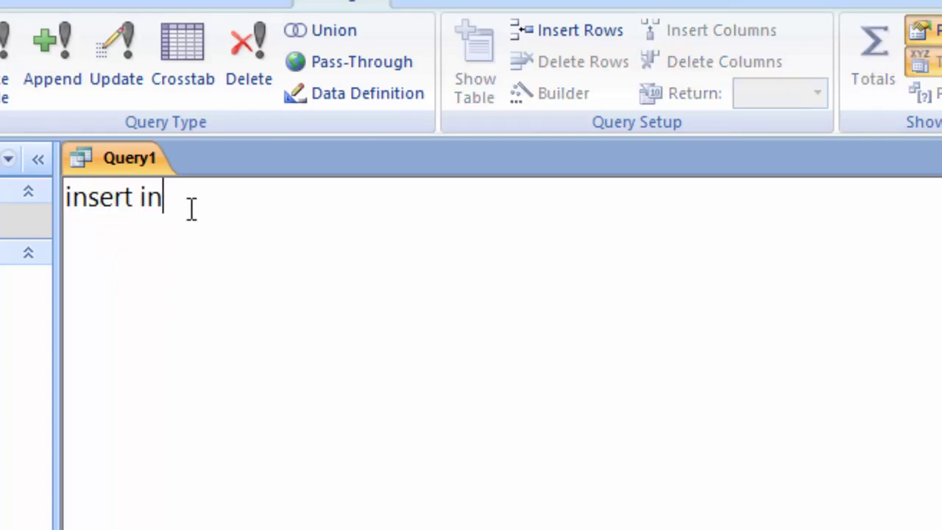
text(t )
text(o)
text(r)
key(BackSpace)
text(Resu)
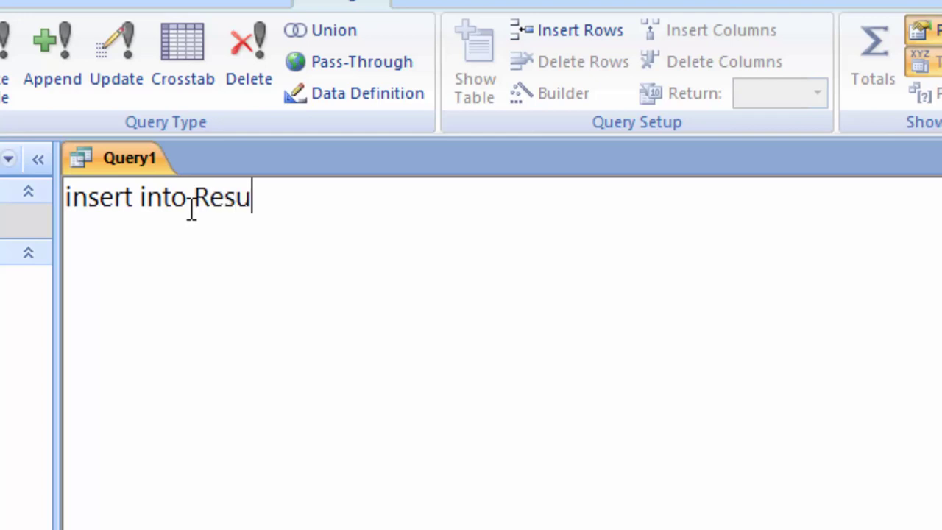
text(ltT)
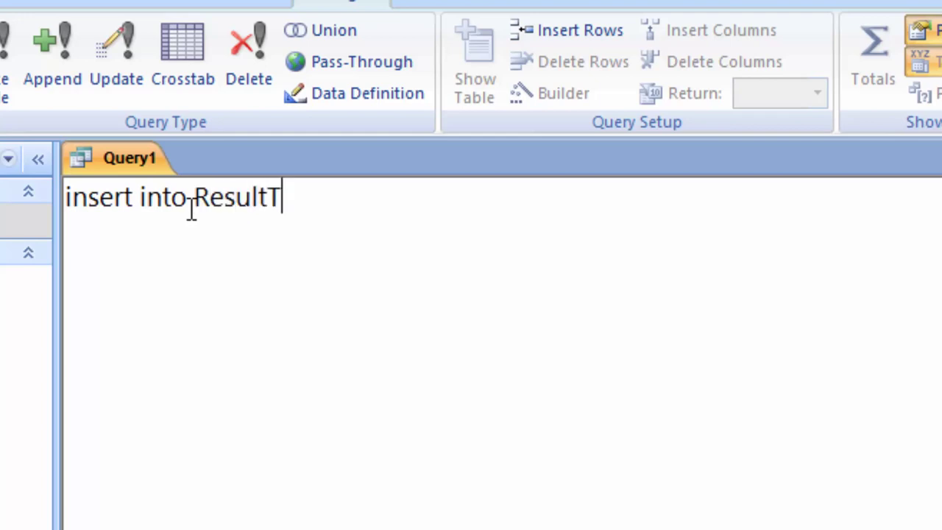
text(()
text(R)
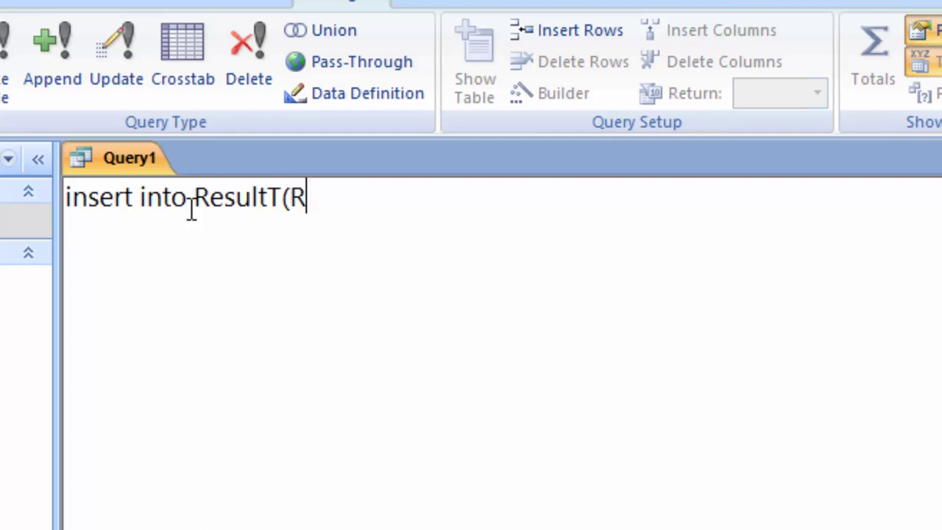
text(oll_)
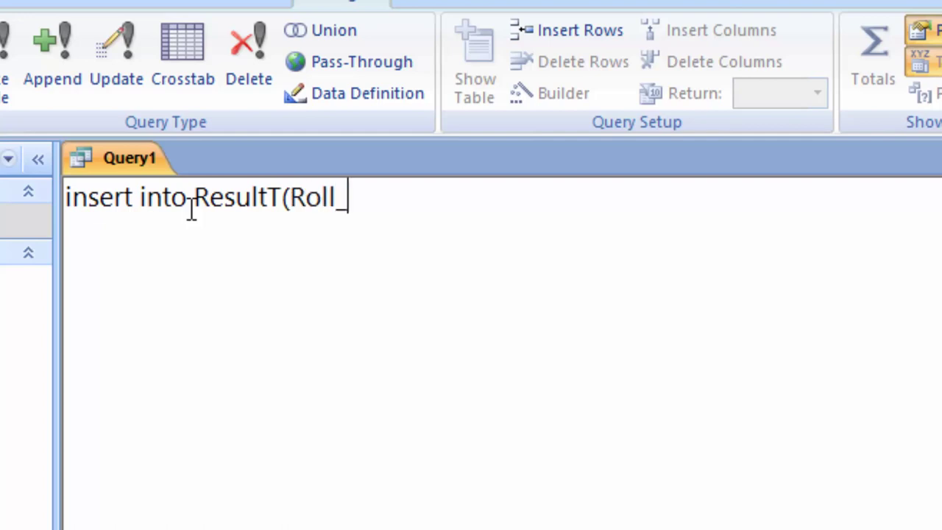
text(no)
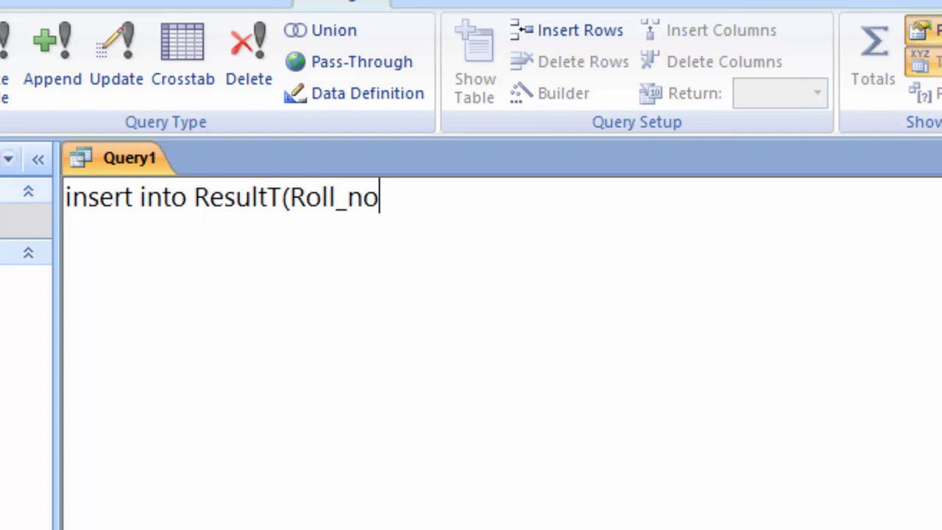
- Check ResultT's column names and extend the column list with Name, Computer, English, Maths, Sst
double_click(27, 221)
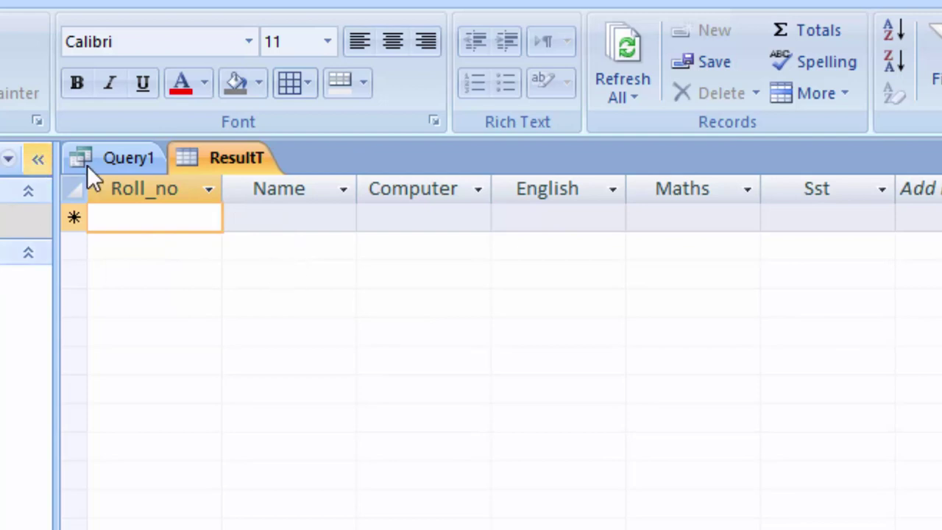
click(122, 156)
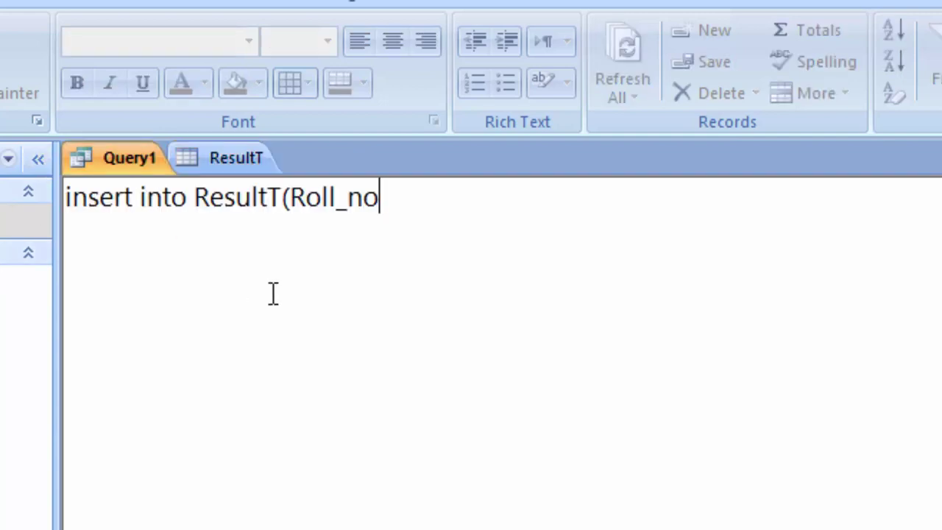
text(,Name,)
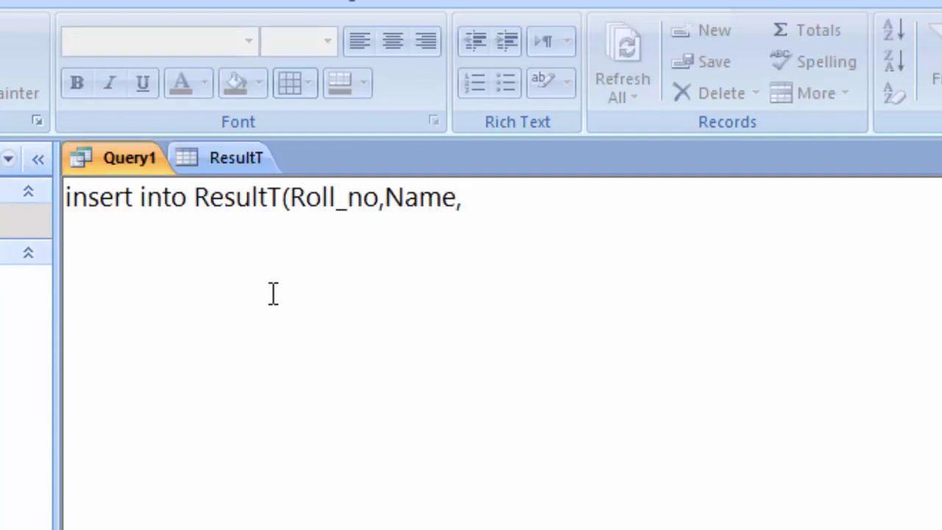
text(Compute)
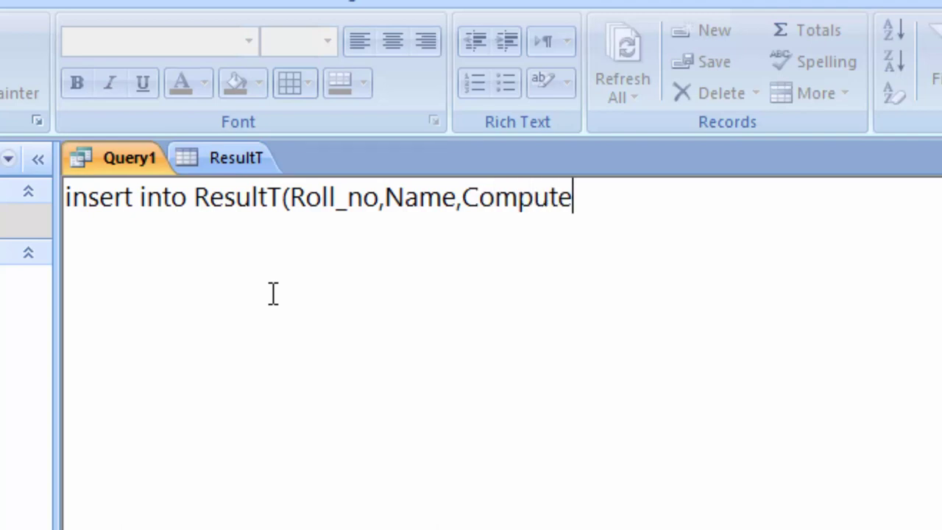
text(r,Eng)
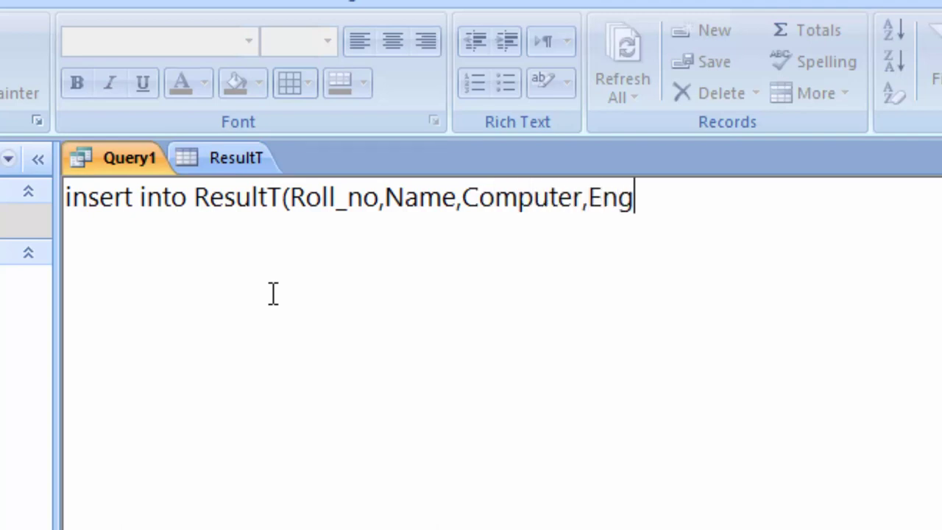
text(lish,)
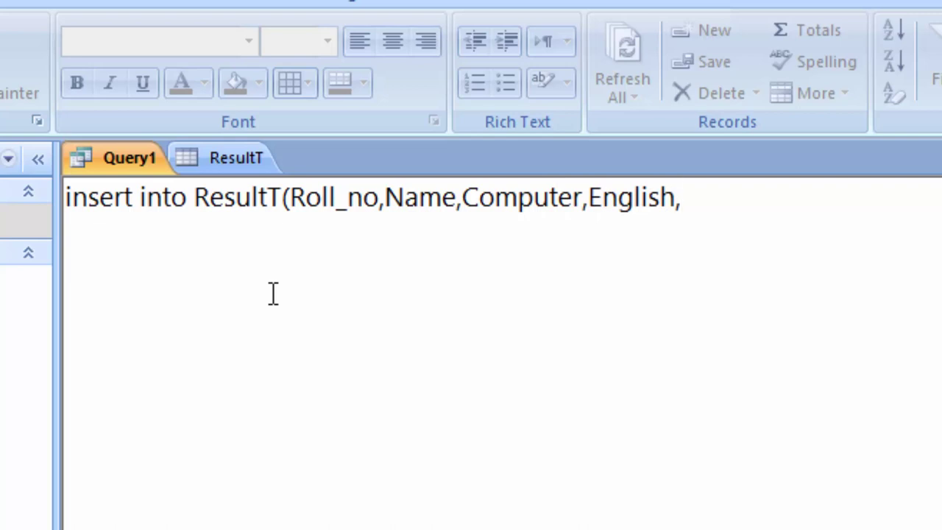
text(Maths)
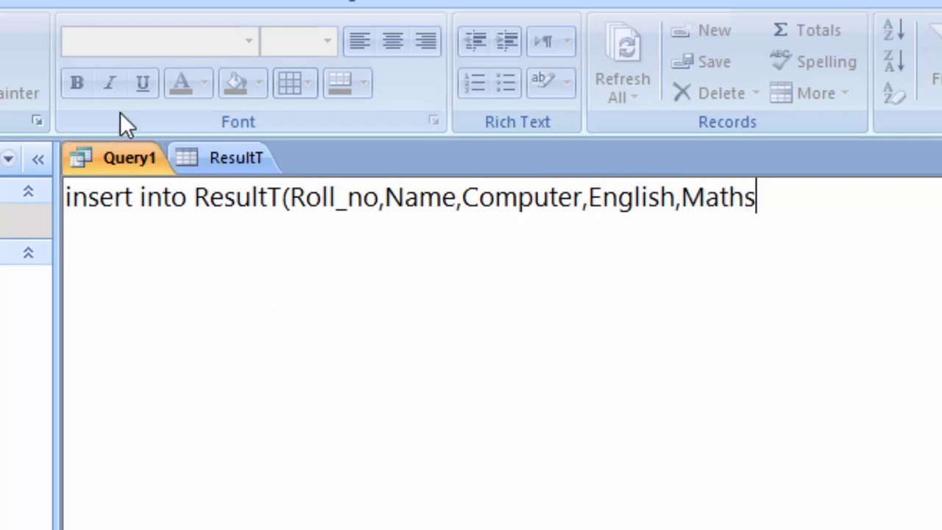
click(224, 169)
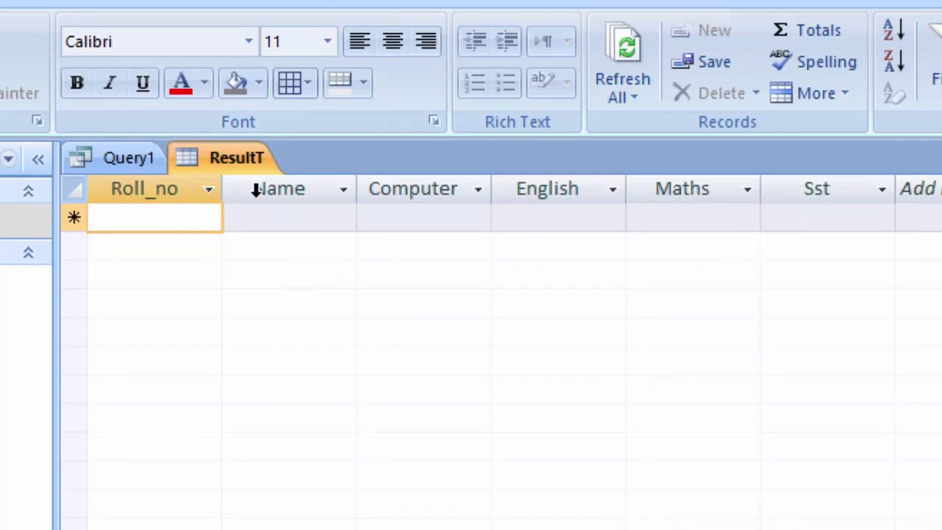
click(86, 154)
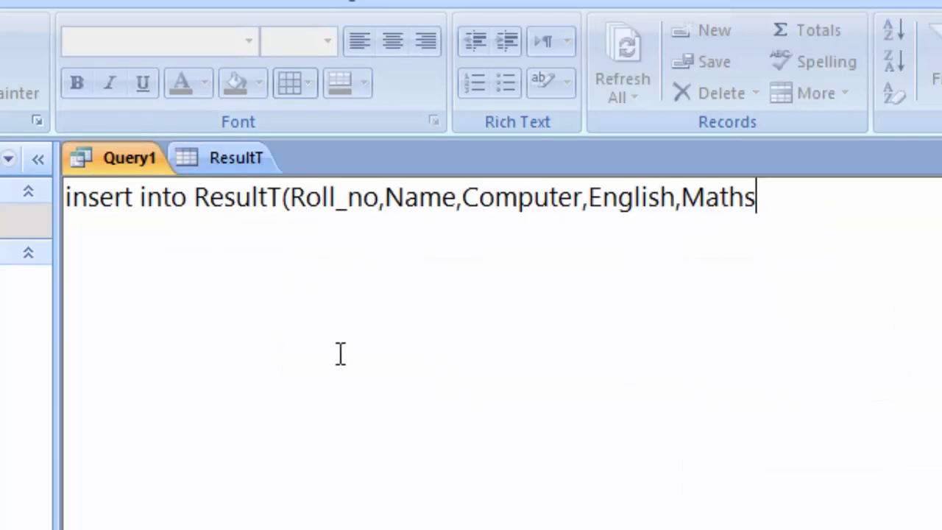
text(,Sst)
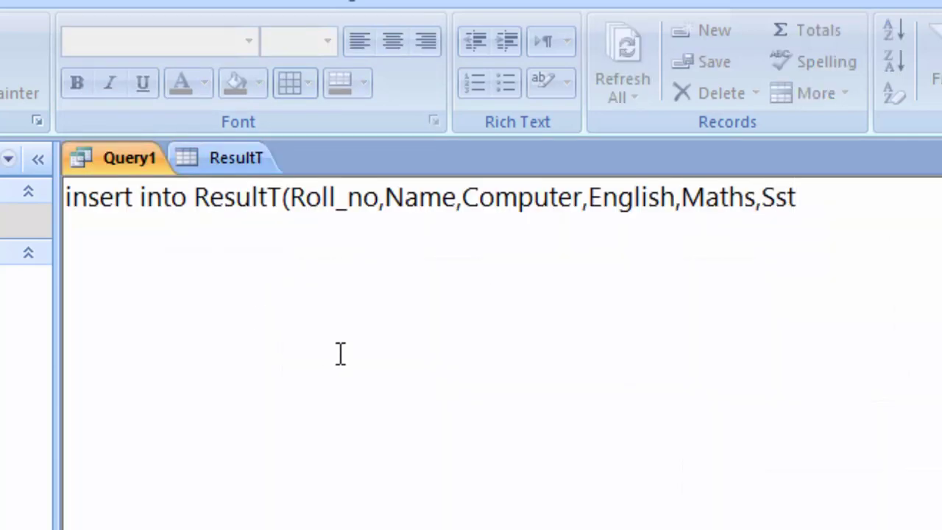
text() )
text(valu)
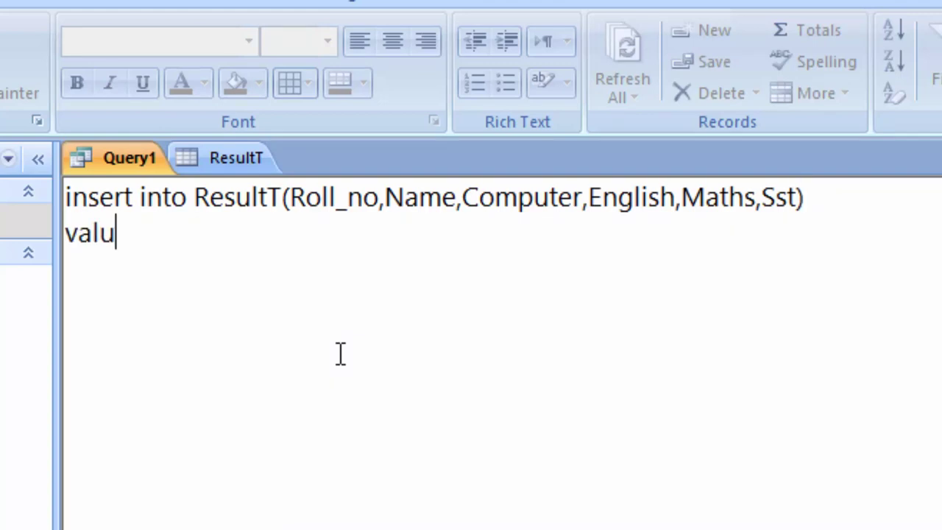
text(e()
- Complete the INSERT with values 1, a quoted student name, 56, 77, 89 and 90
key(BackSpace)
text(s)
text(()
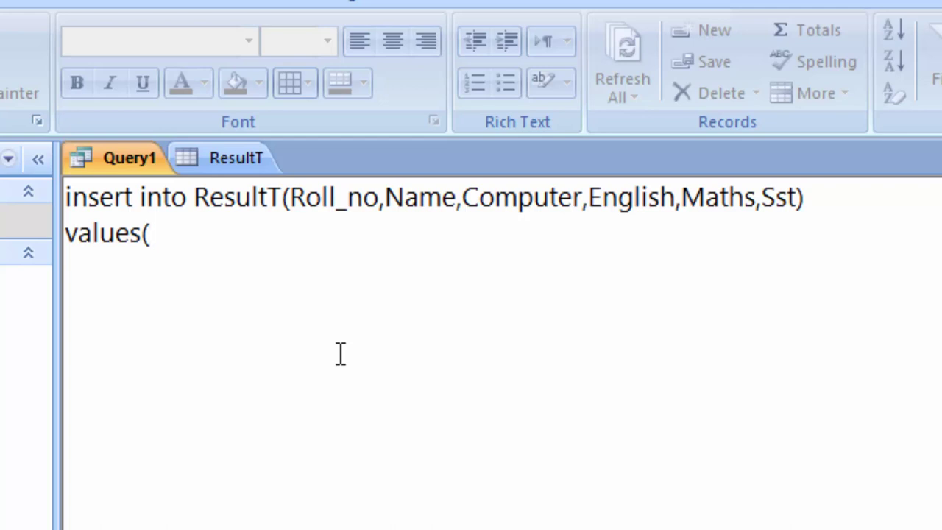
text(1,)
text(Ram)
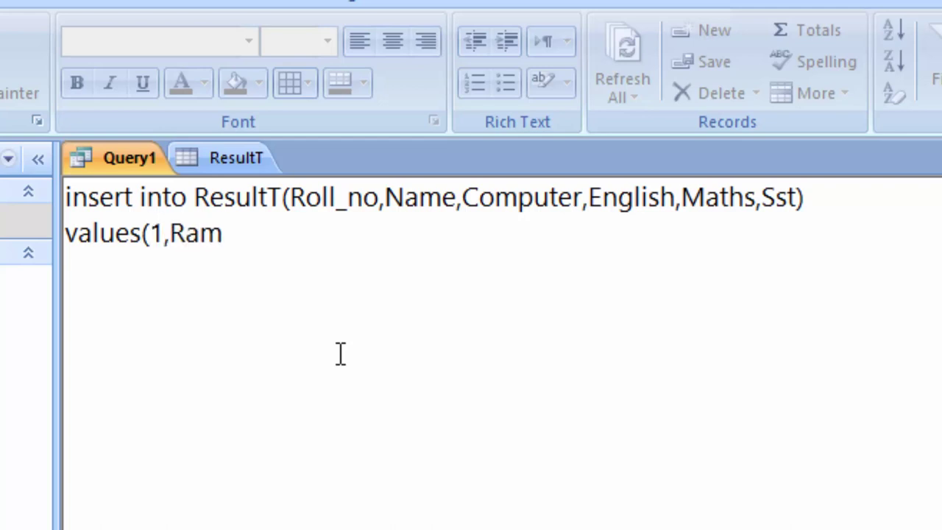
key(BackSpace)
key(BackSpace)
key(BackSpace)
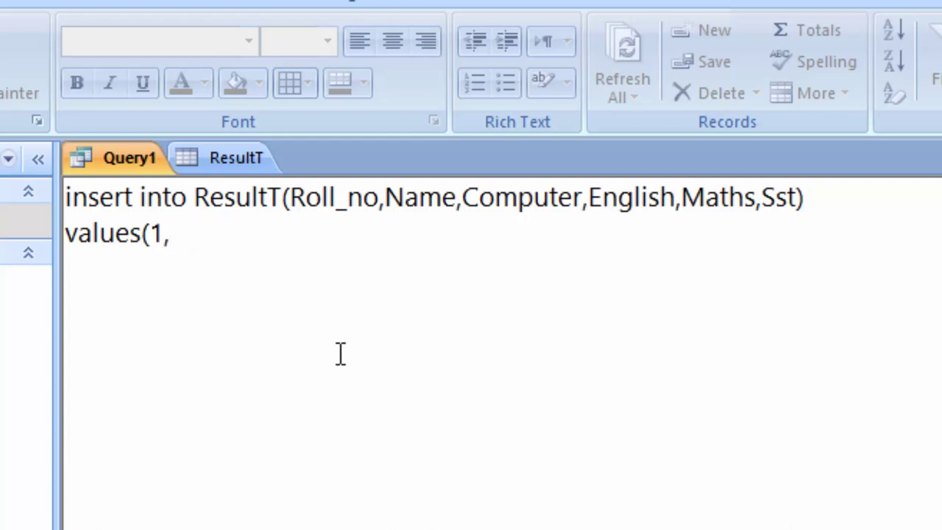
text('Ram')
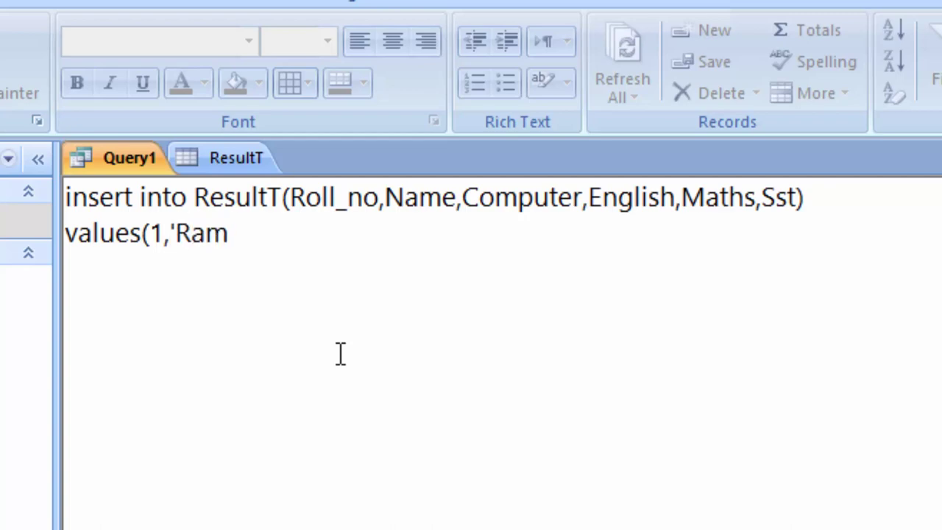
text(,)
text(56,77,)
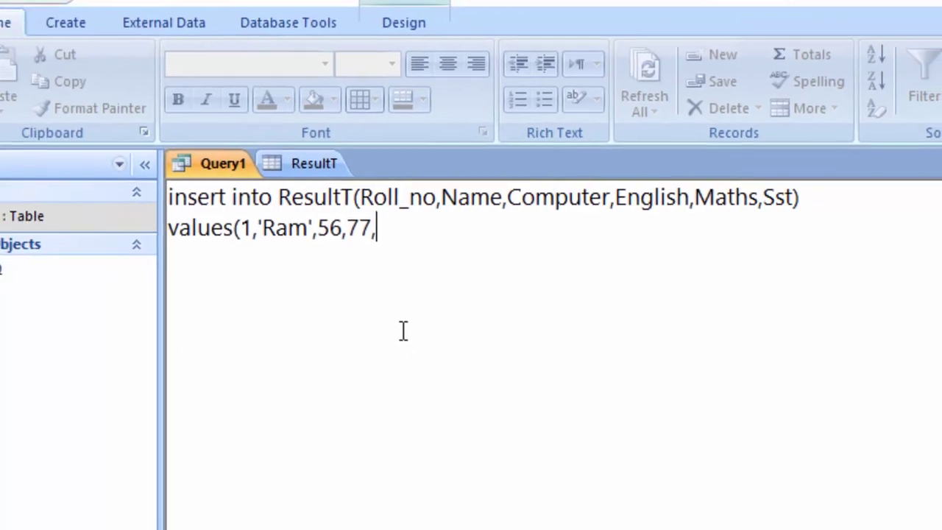
text(89)
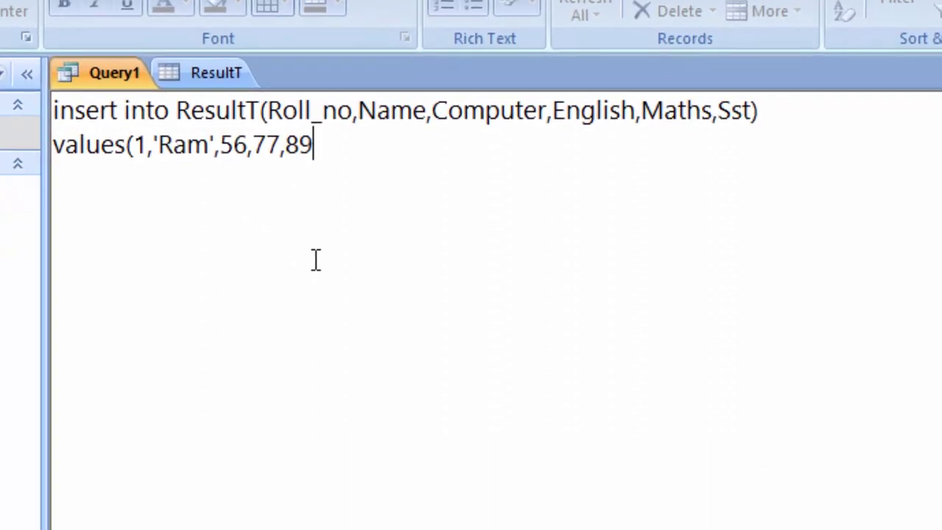
text(90)
key(BackSpace)
key(BackSpace)
text(90)
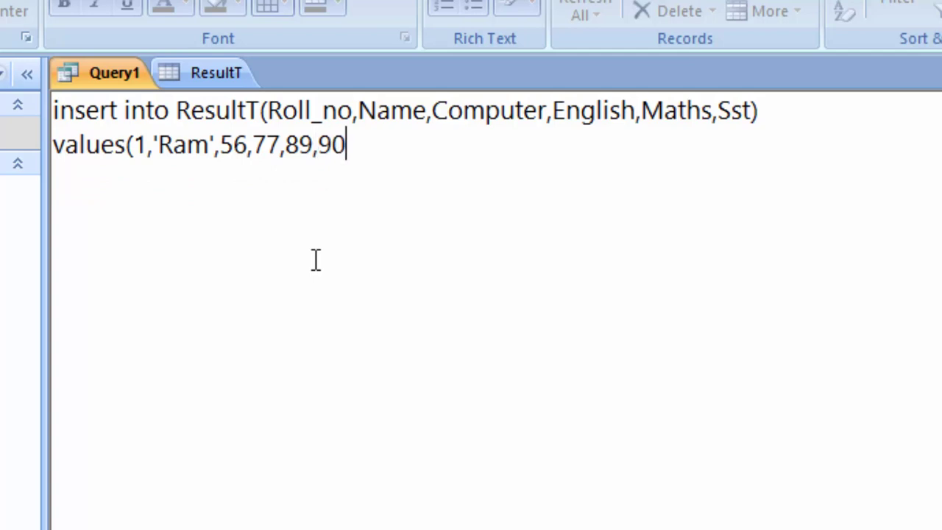
text();)
- Close the ResultT datasheet and select the whole INSERT statement
right_click(208, 73)
click(280, 122)
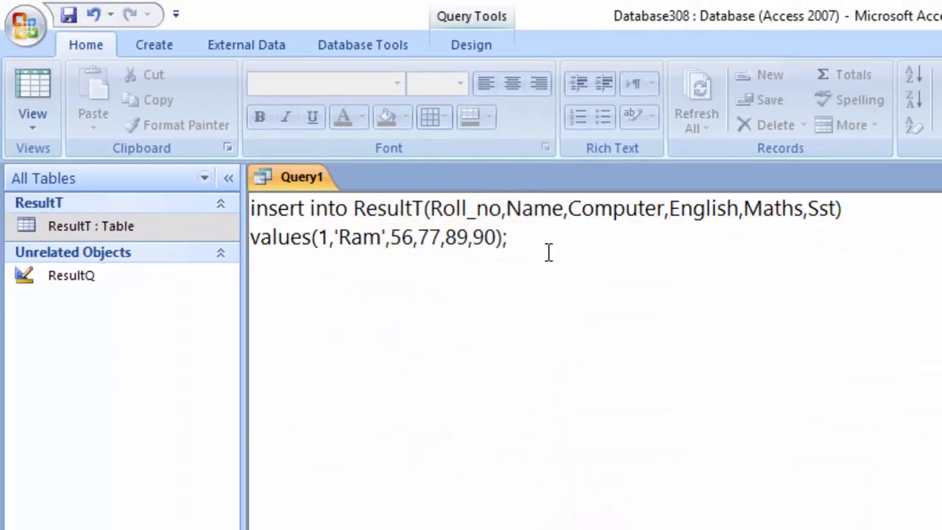
drag(547, 252, 197, 212)
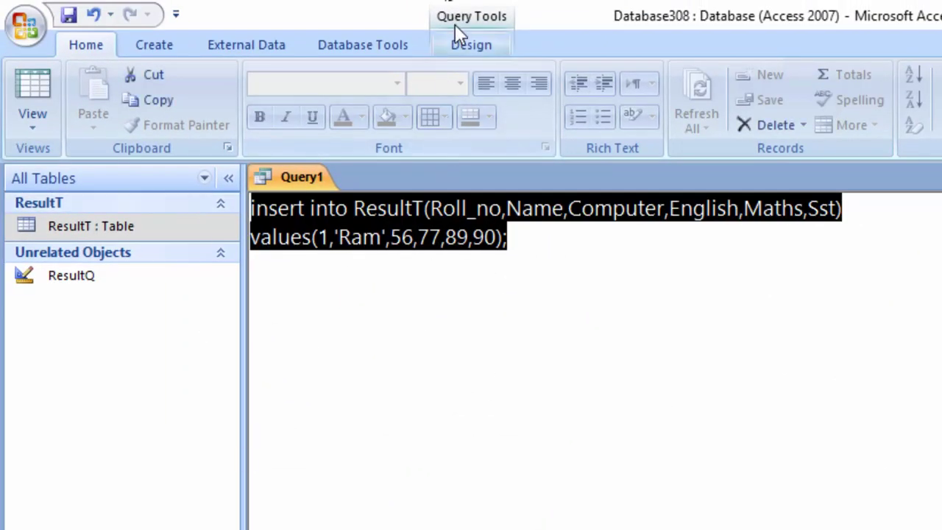
click(470, 40)
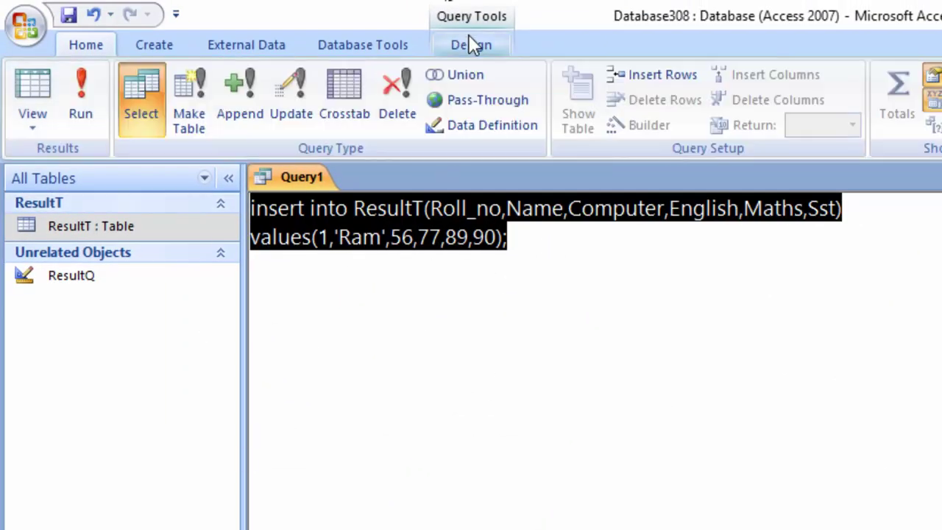
- Run the insert, confirm the append, and check ResultT now shows record 1
click(89, 88)
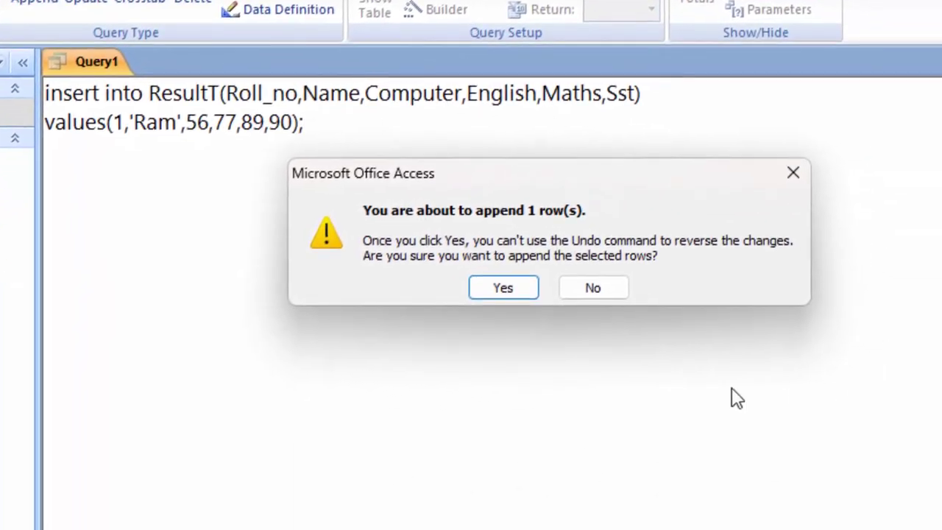
click(502, 288)
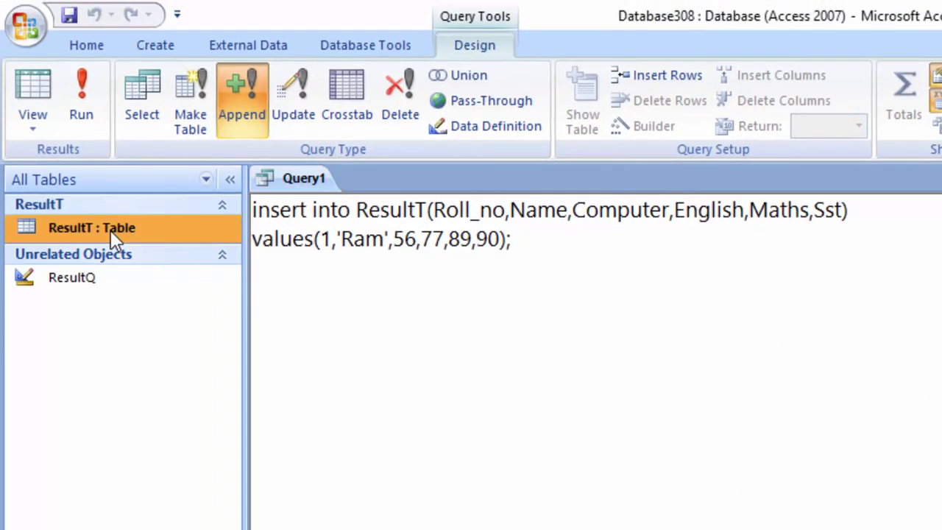
double_click(111, 230)
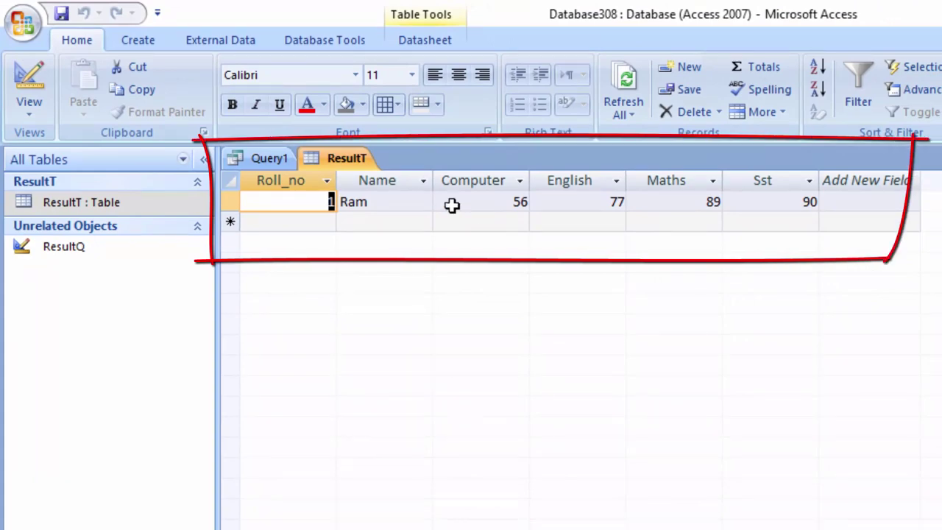
click(272, 159)
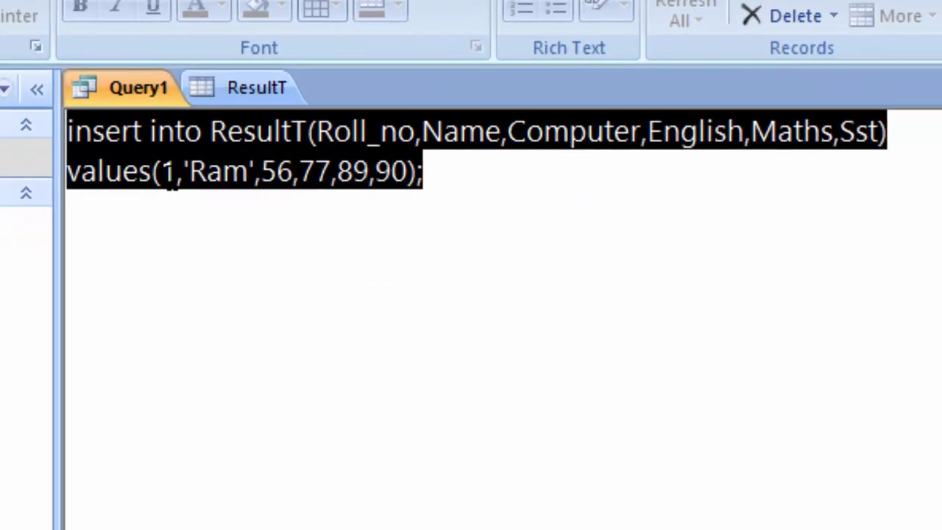
- Edit the INSERT values to roll 2, the second student's name, and marks 53, 75, 89, 90
click(178, 171)
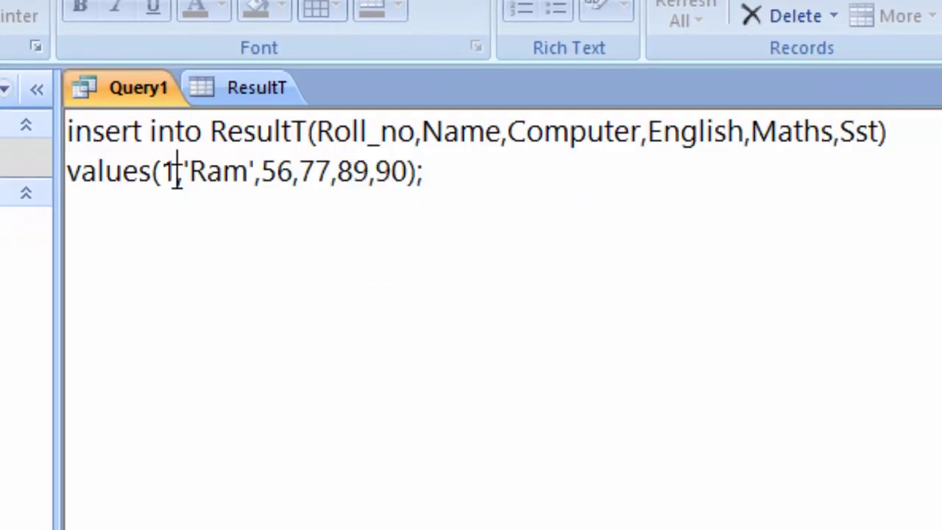
key(BackSpace)
text(2)
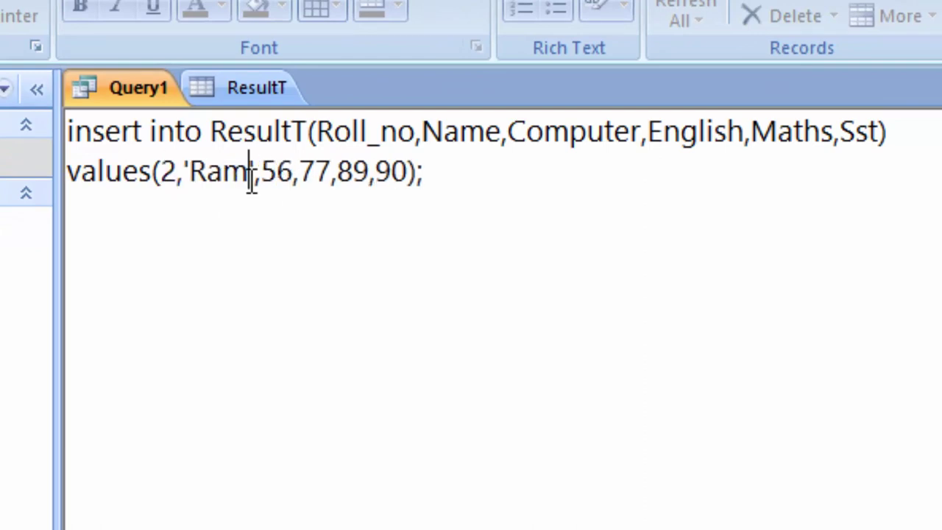
key(BackSpace)
key(BackSpace)
key(BackSpace)
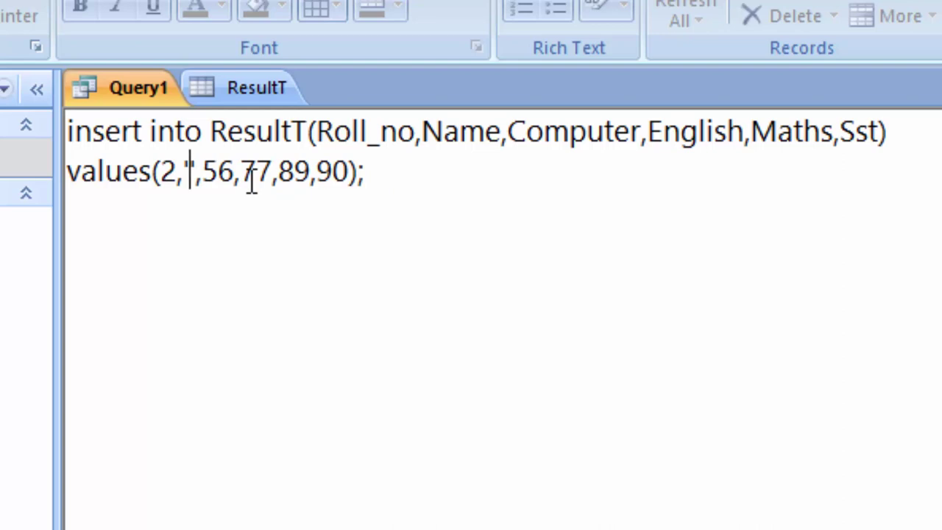
text(Rakesh)
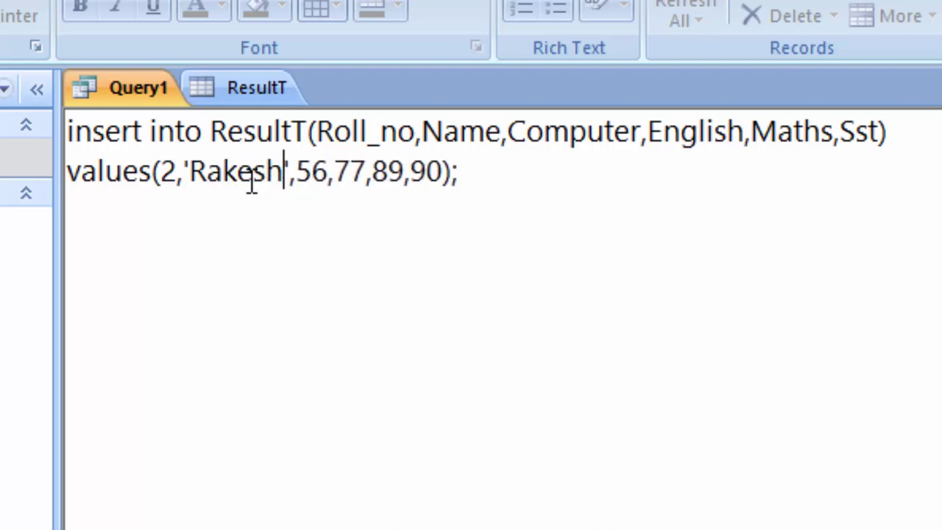
click(325, 183)
key(BackSpace)
text(3)
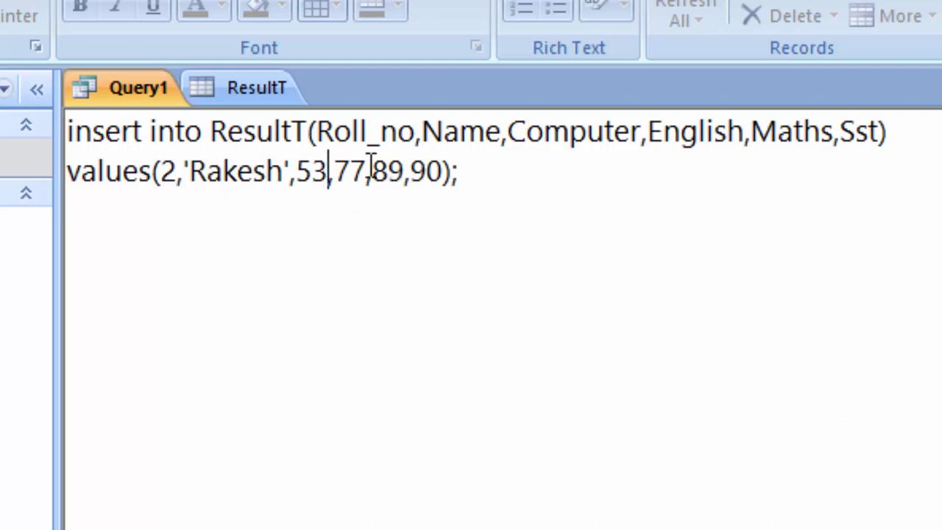
click(366, 170)
key(BackSpace)
text(5)
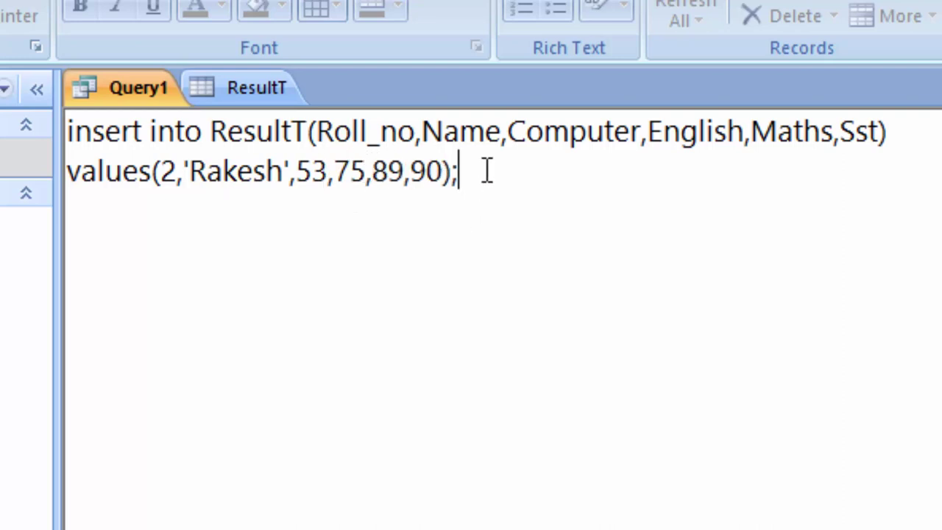
- Close the ResultT datasheet, run the insert, confirm the append, and verify record 2
drag(486, 170, 68, 129)
right_click(217, 91)
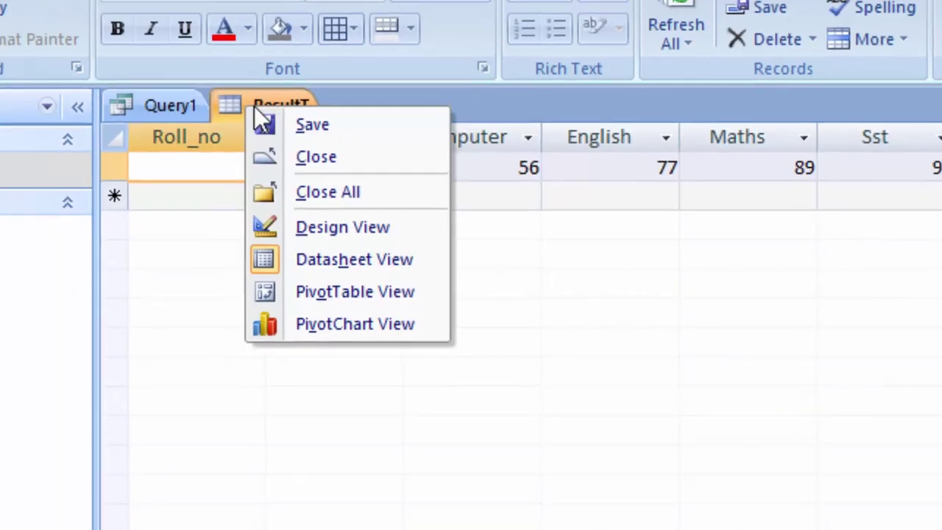
click(361, 184)
right_click(355, 166)
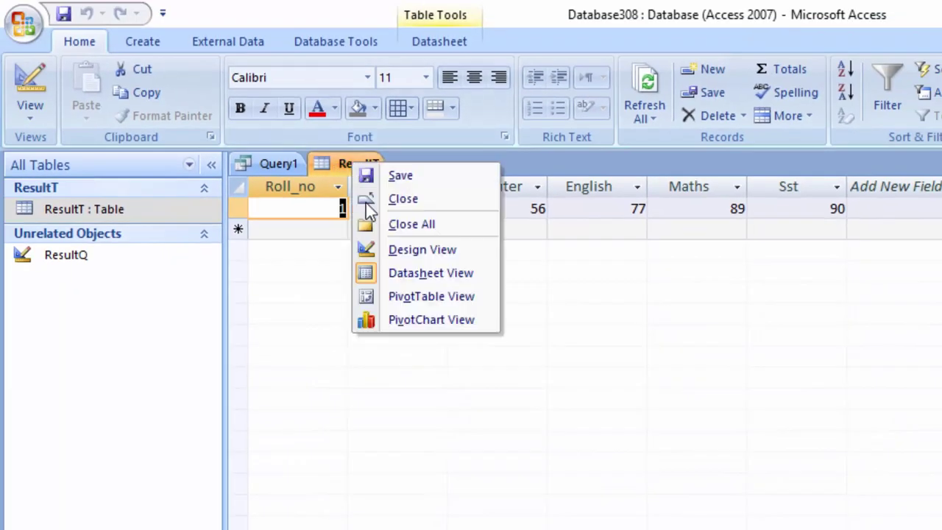
click(404, 199)
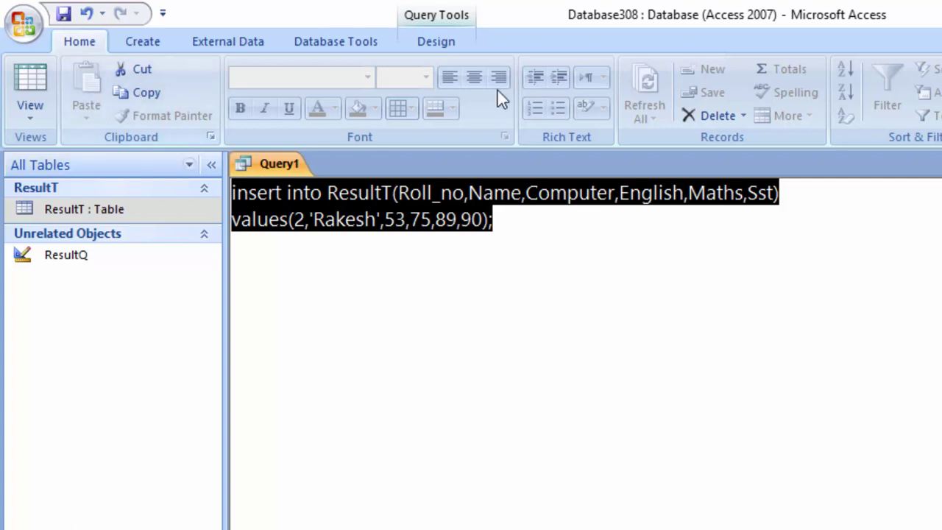
click(452, 45)
click(86, 82)
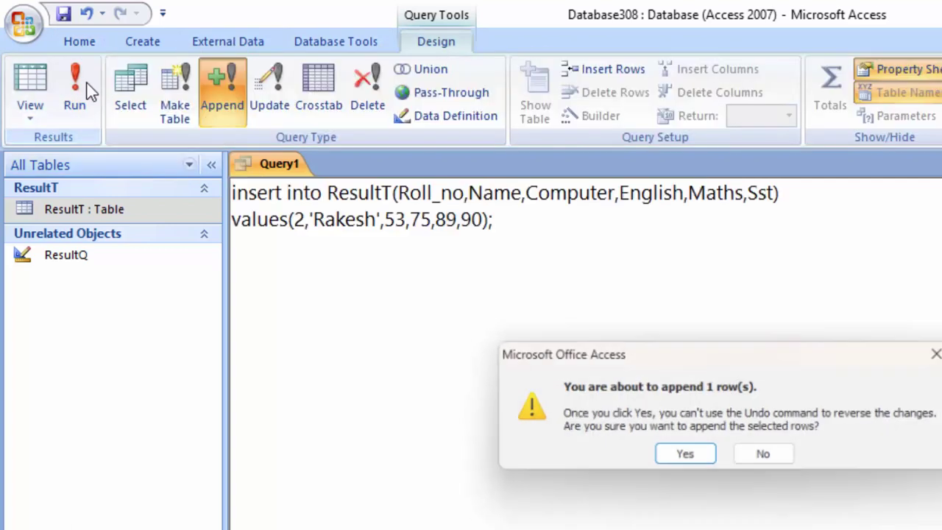
click(680, 460)
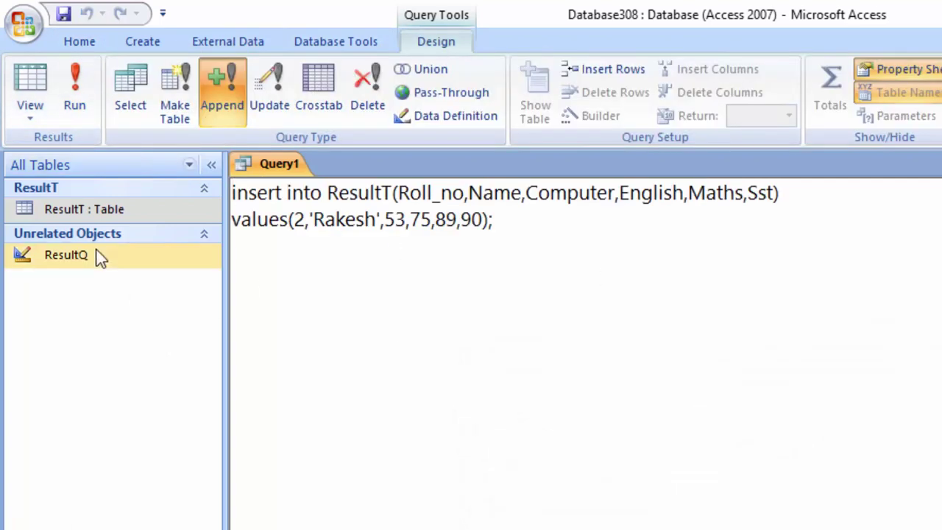
double_click(124, 209)
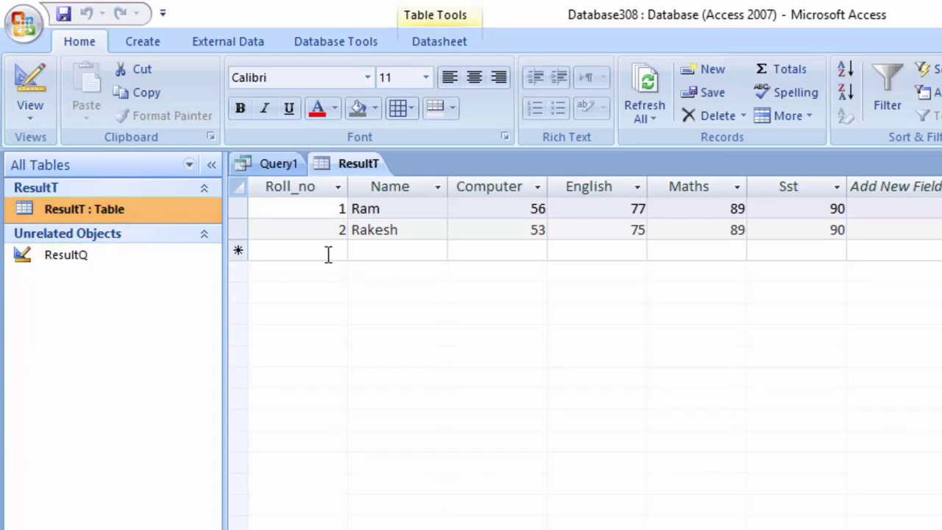
click(270, 161)
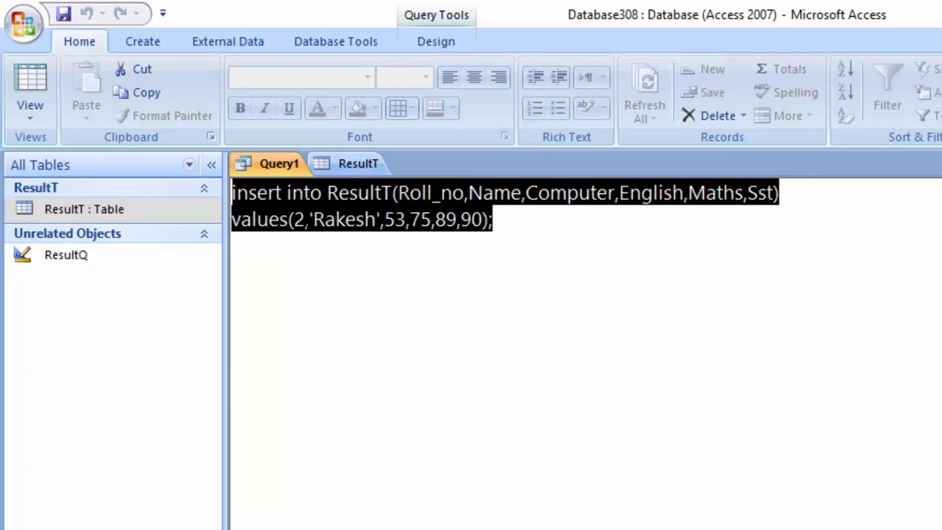
- Edit the INSERT values to roll 3, name 'Amit', and last (Sst) mark 78
click(304, 220)
key(BackSpace)
text(3)
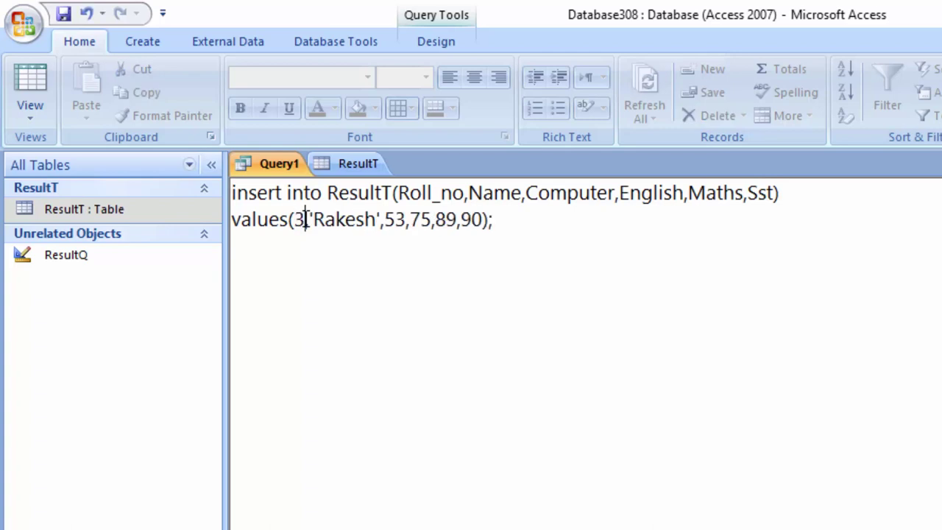
click(376, 219)
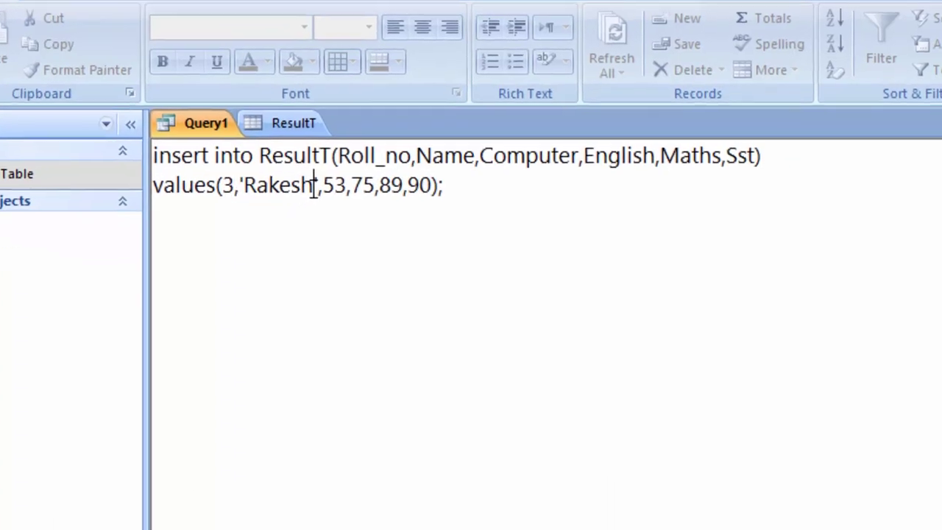
key(BackSpace)
key(BackSpace)
key(BackSpace)
key(BackSpace)
key(BackSpace)
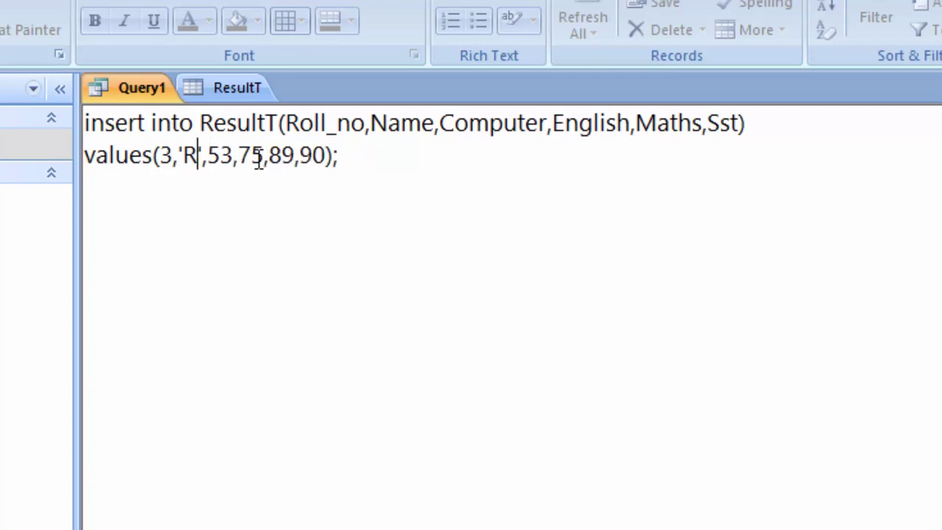
key(BackSpace)
text(Amit)
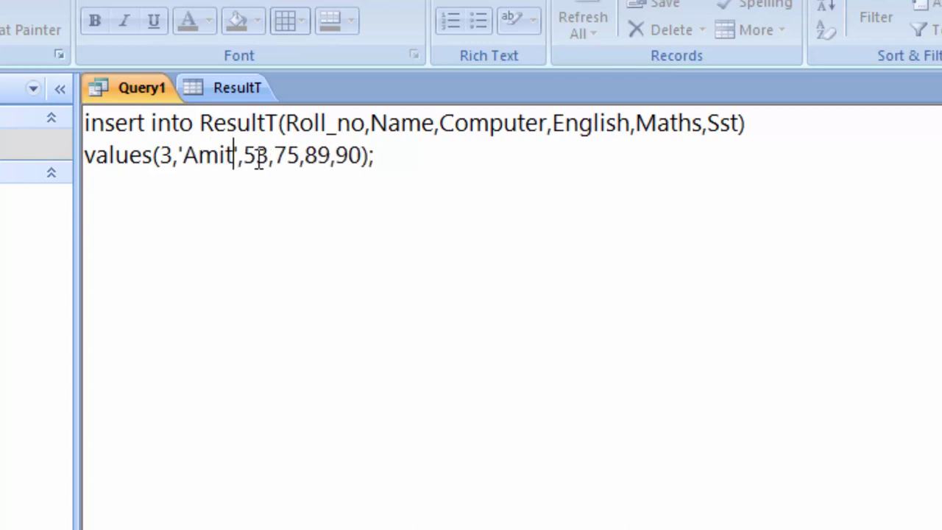
click(362, 153)
key(BackSpace)
key(BackSpace)
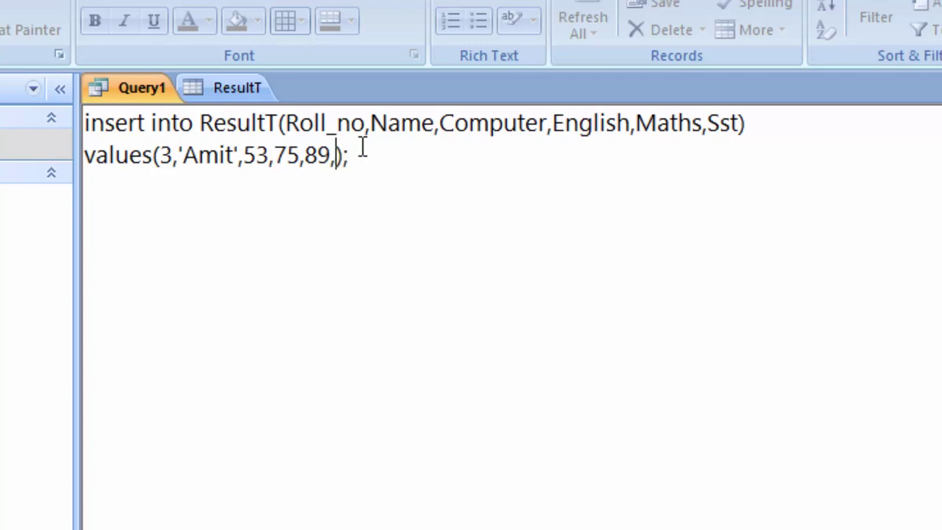
text(78)
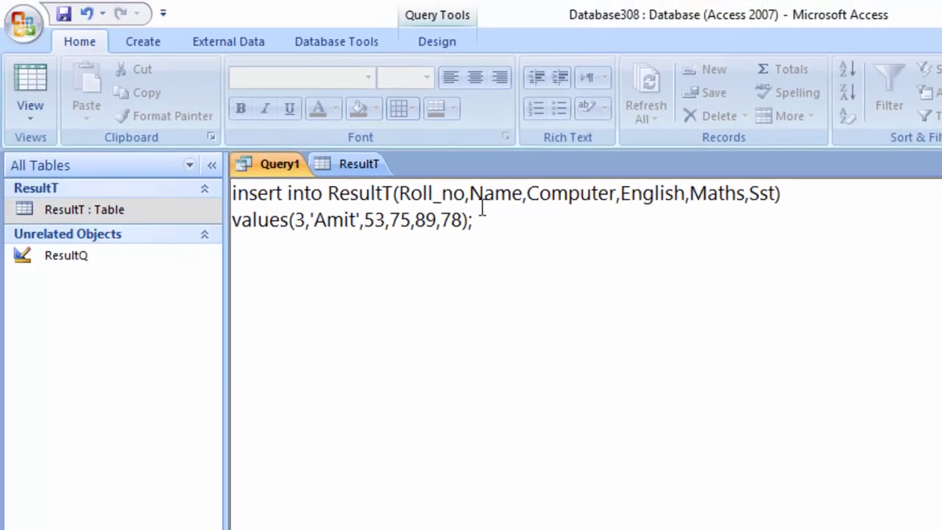
- Close ResultT, run the insert query confirming the append, and reopen ResultT to check three rows
drag(475, 221, 332, 232)
key(ctrl+a)
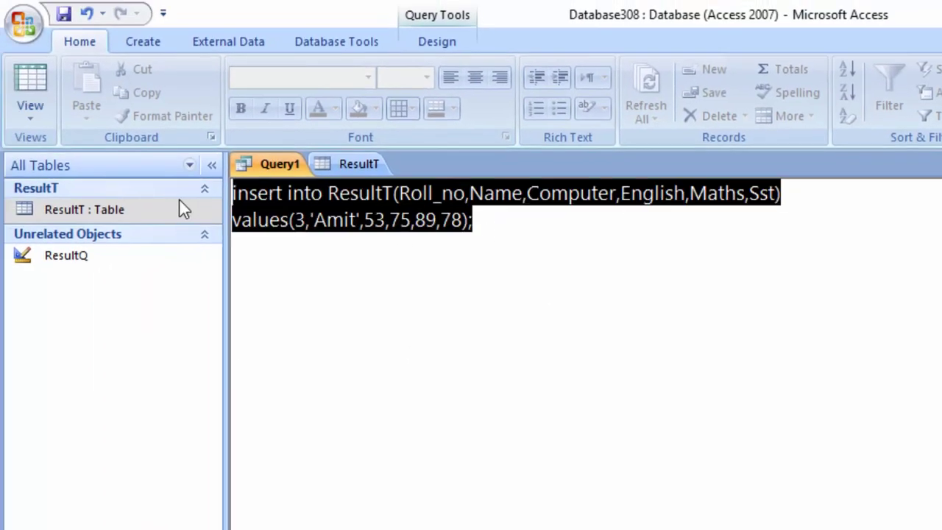
right_click(351, 164)
click(398, 200)
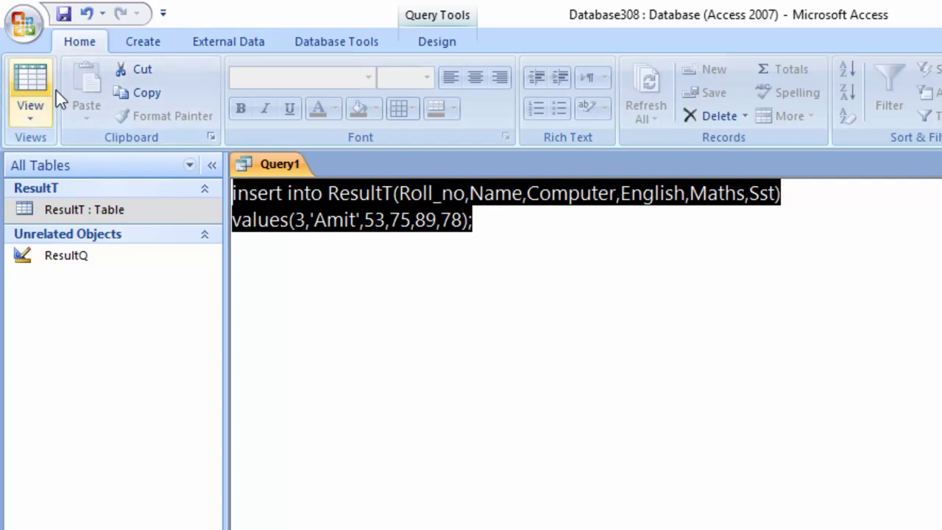
click(438, 44)
click(74, 87)
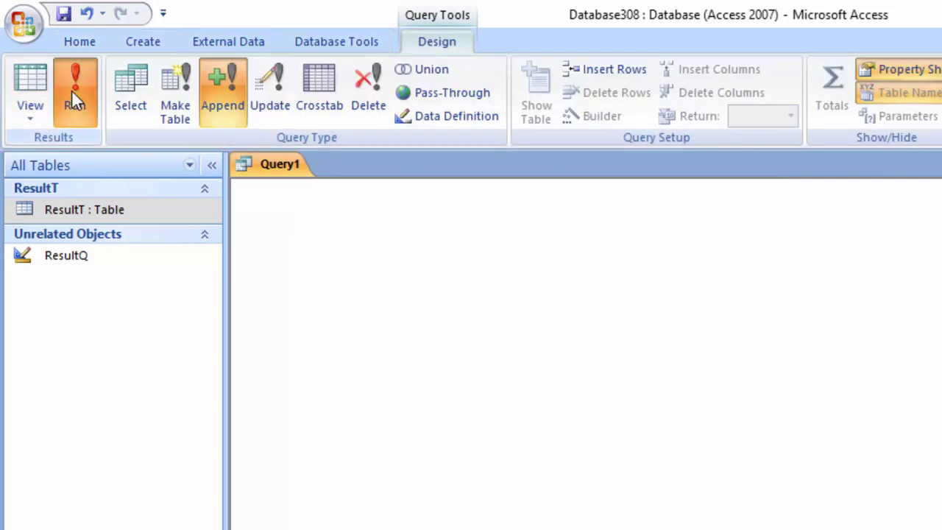
click(685, 457)
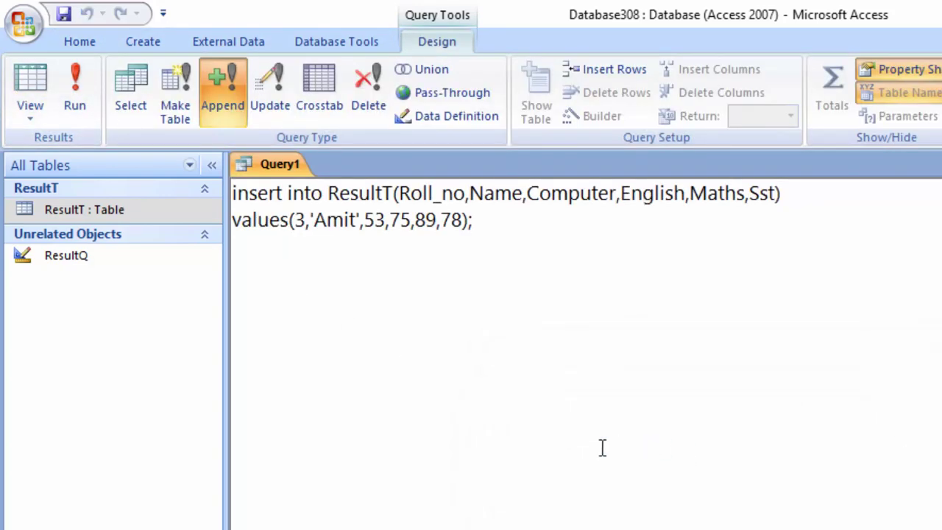
double_click(122, 206)
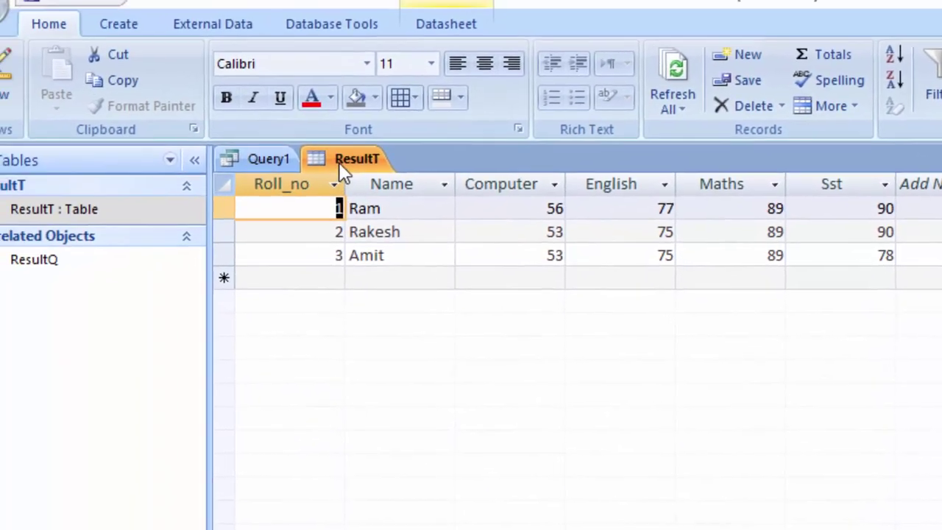
right_click(383, 184)
- Close ResultT, save the insert query under the name 'Query', and close it
click(434, 223)
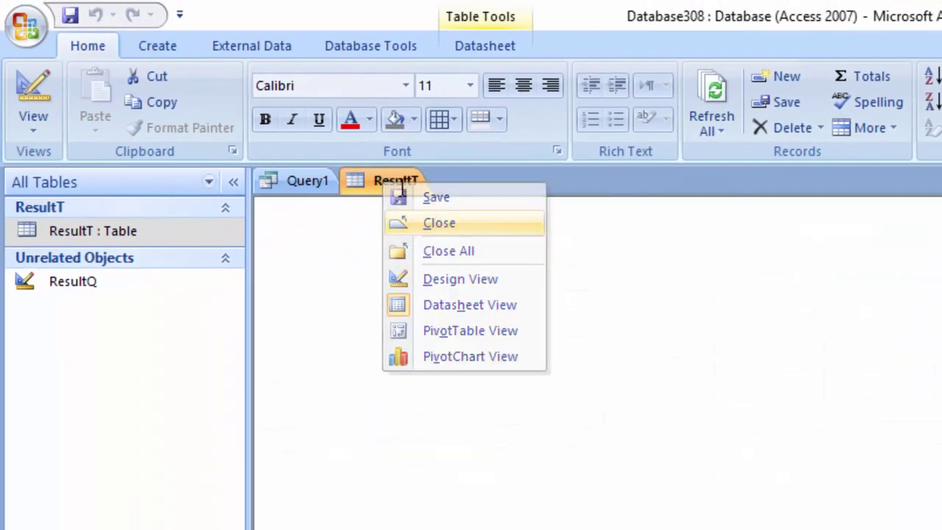
right_click(304, 184)
click(356, 199)
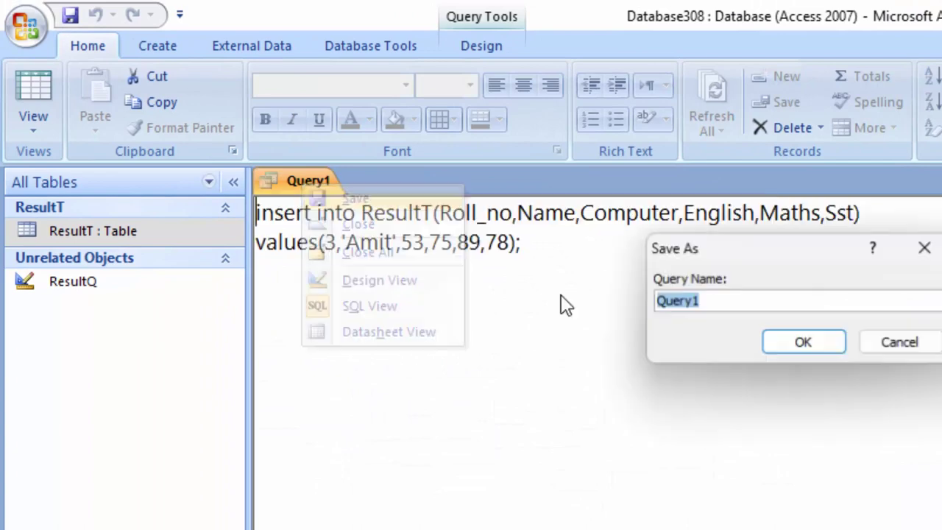
key(BackSpace)
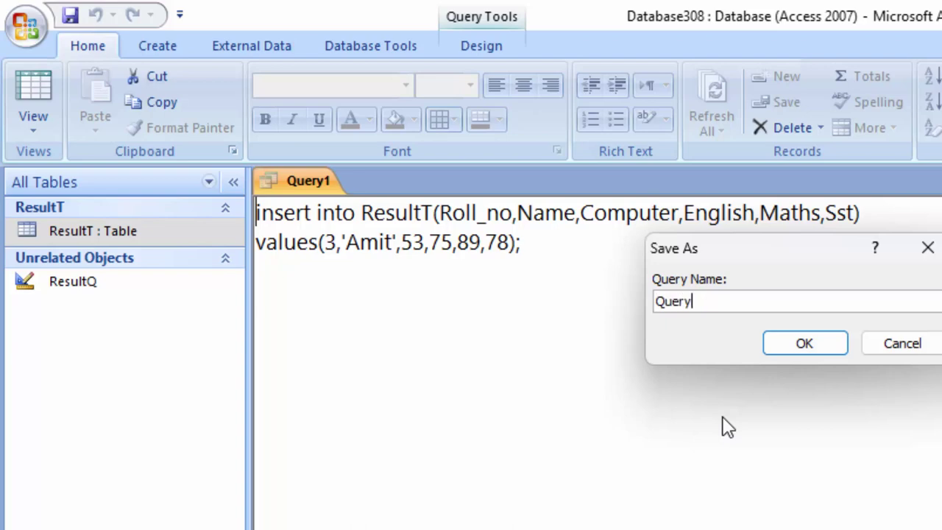
key(Return)
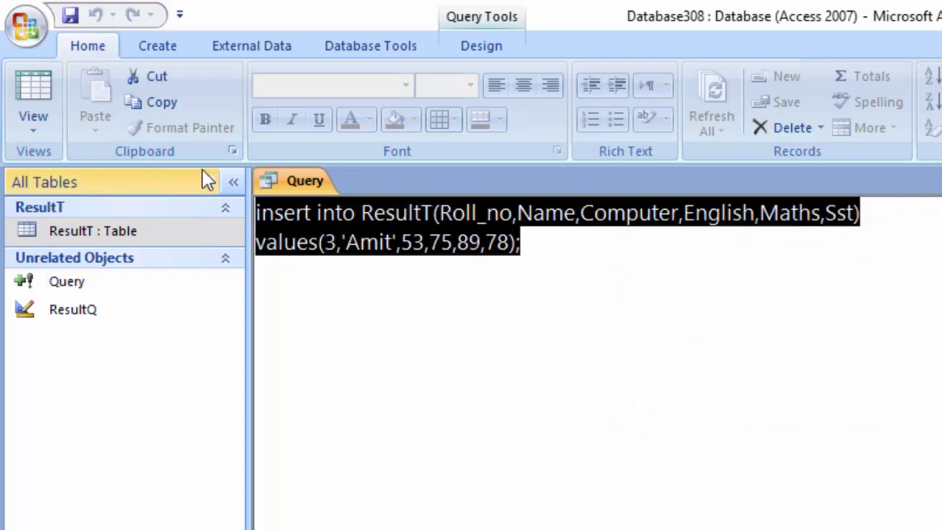
right_click(300, 168)
click(343, 209)
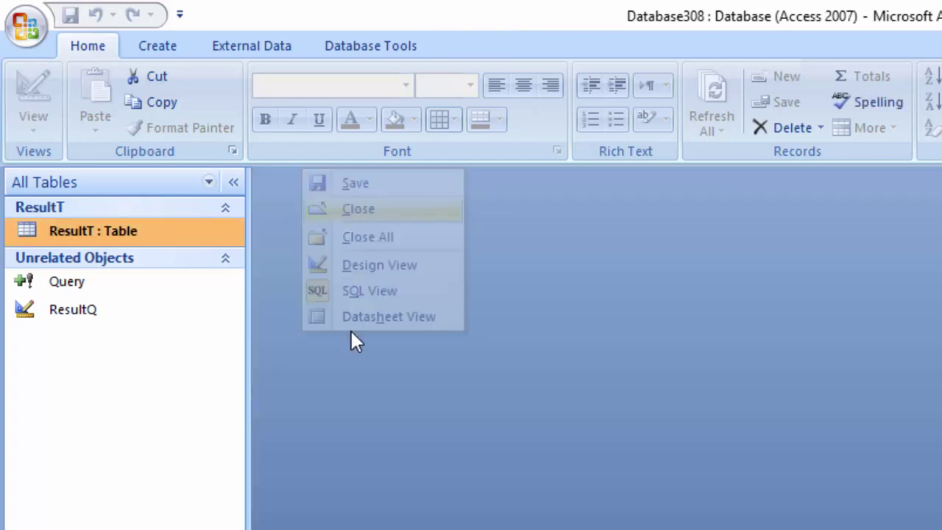
- Start a new query design in SQL View without adding any tables
click(155, 44)
click(904, 87)
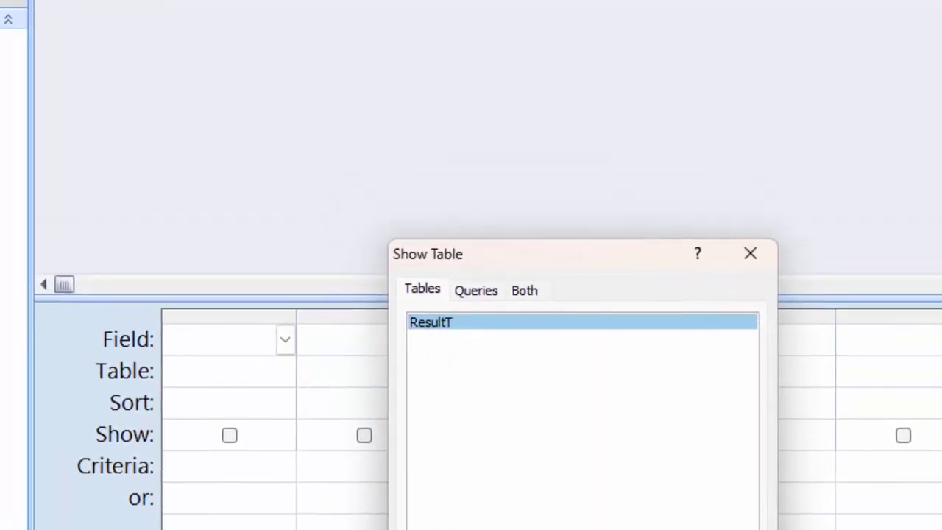
click(782, 289)
click(33, 95)
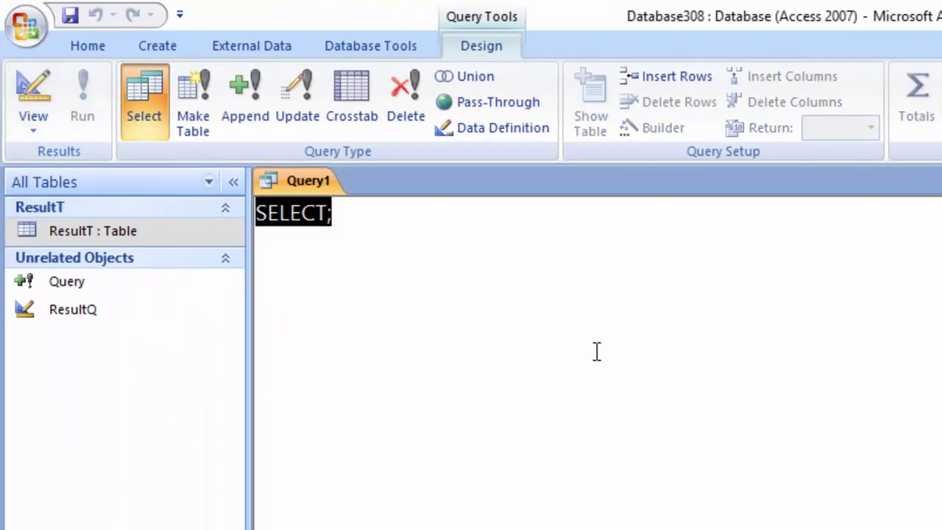
- Write 'alter table ResultT add column Section char(20);', fixing the typo, and run it
text(alter )
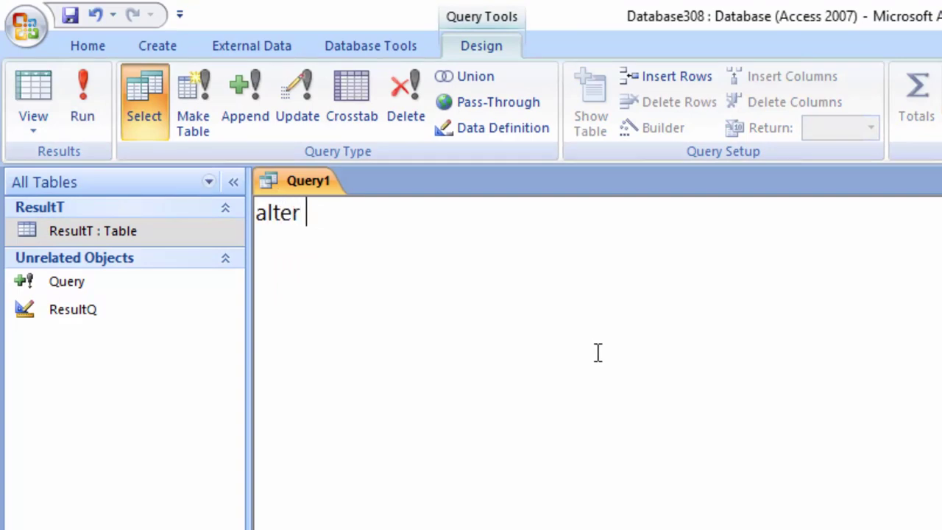
text(table )
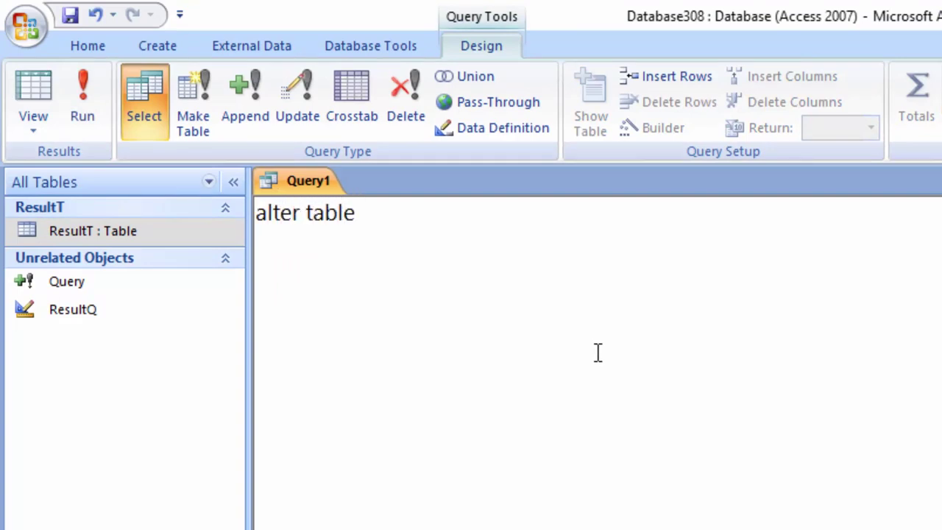
text(Resu)
text(l)
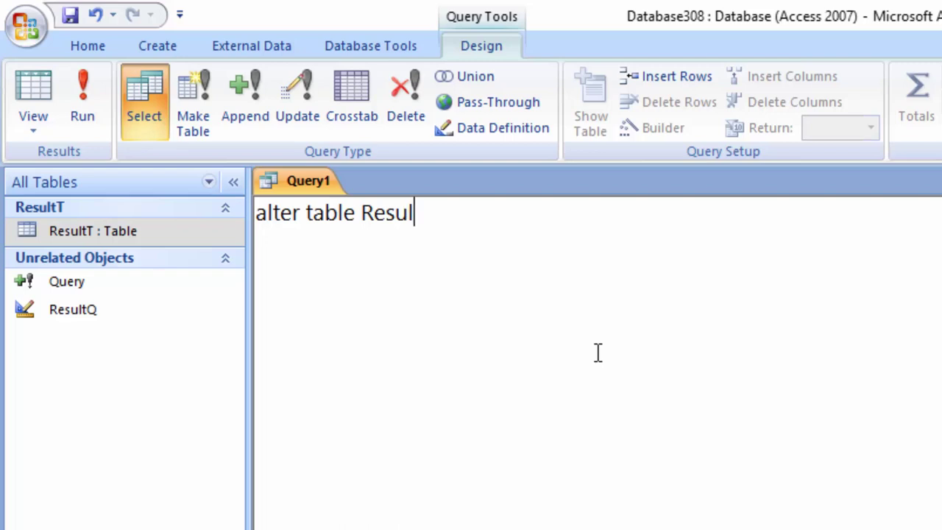
text(tT)
key(Return)
text(add )
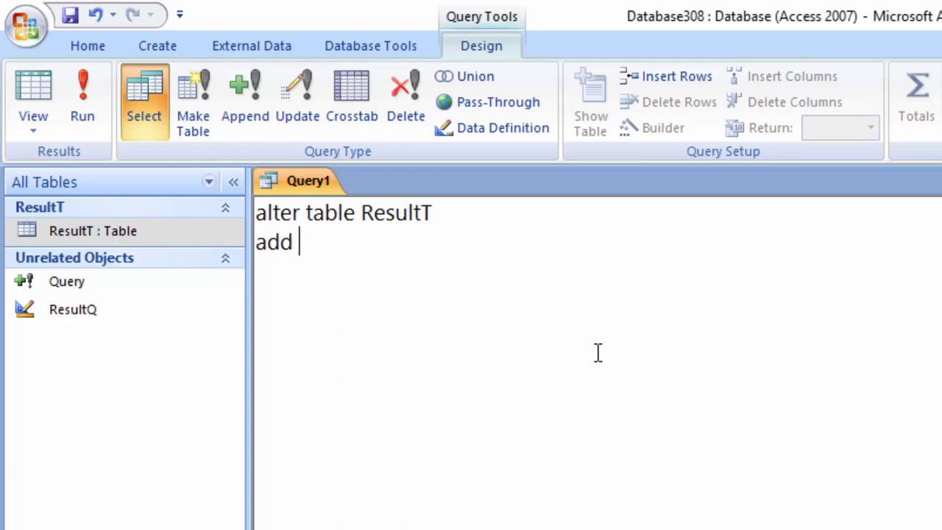
text(col)
text(umn )
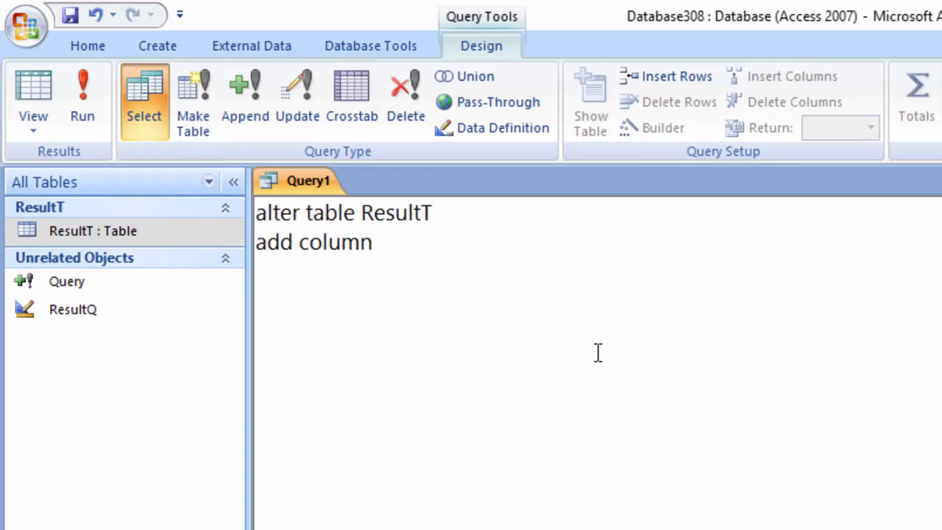
text(Se)
text(ction )
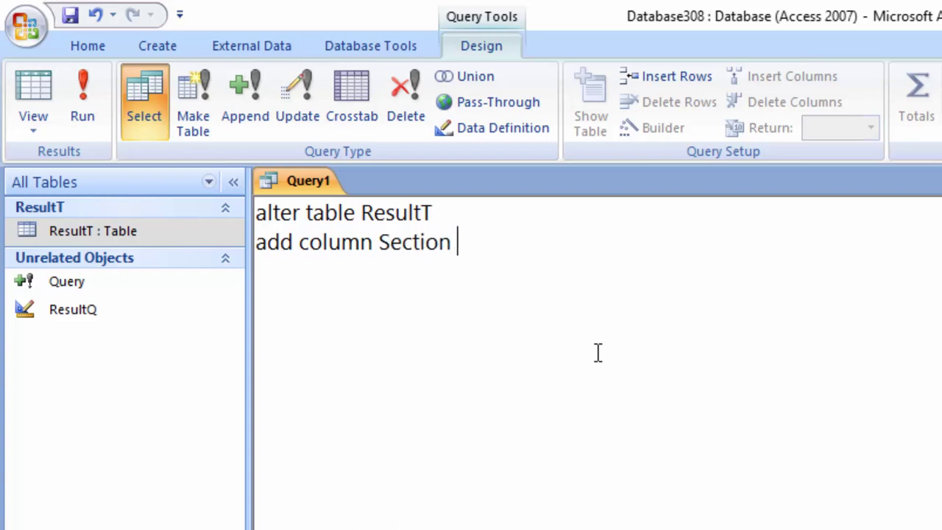
text(ca)
text(hr()
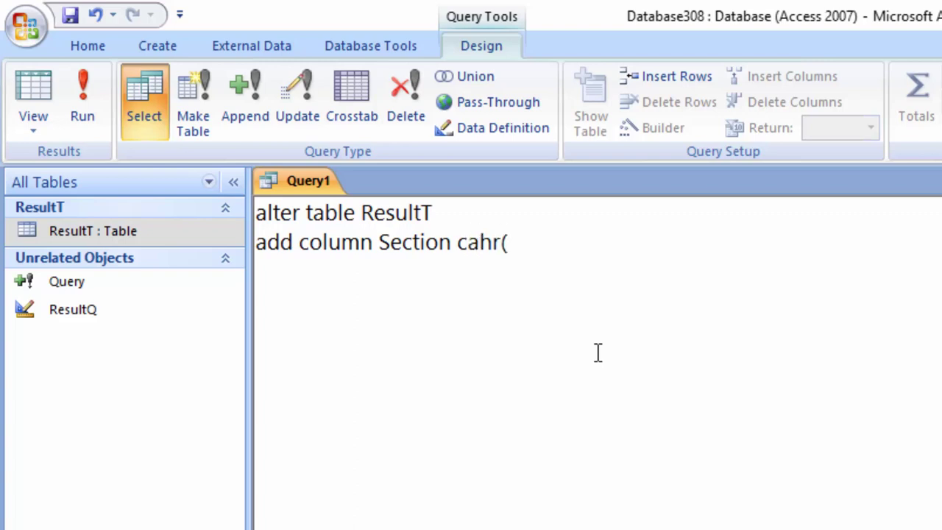
text(20)
text())
click(497, 246)
key(BackSpace)
key(BackSpace)
key(BackSpace)
text(har)
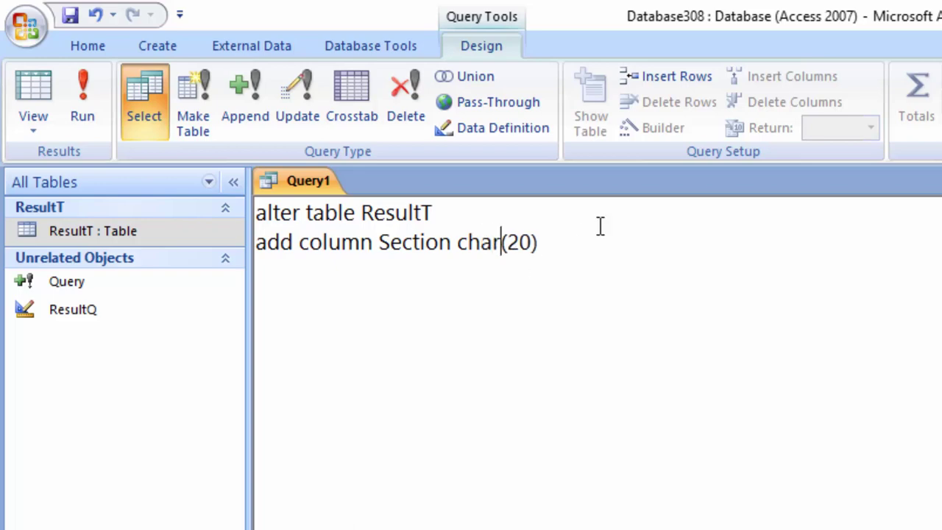
click(593, 243)
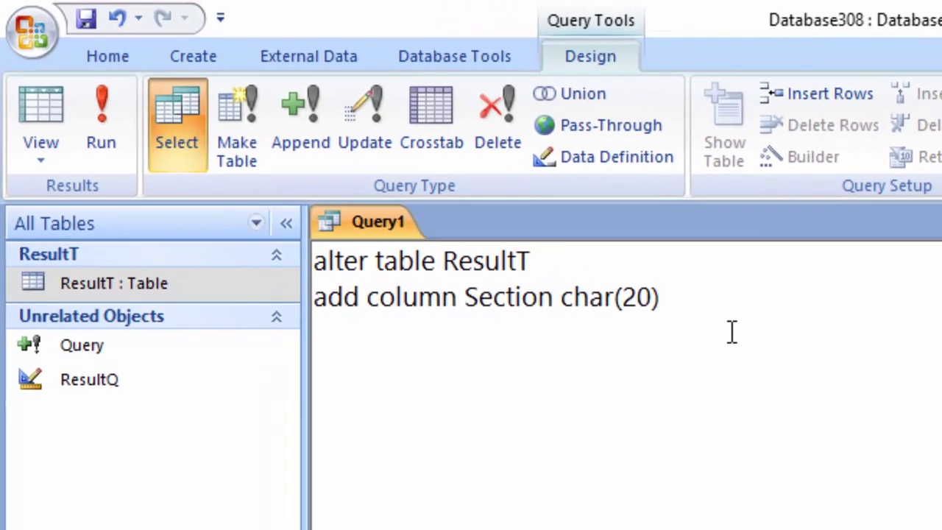
text(;)
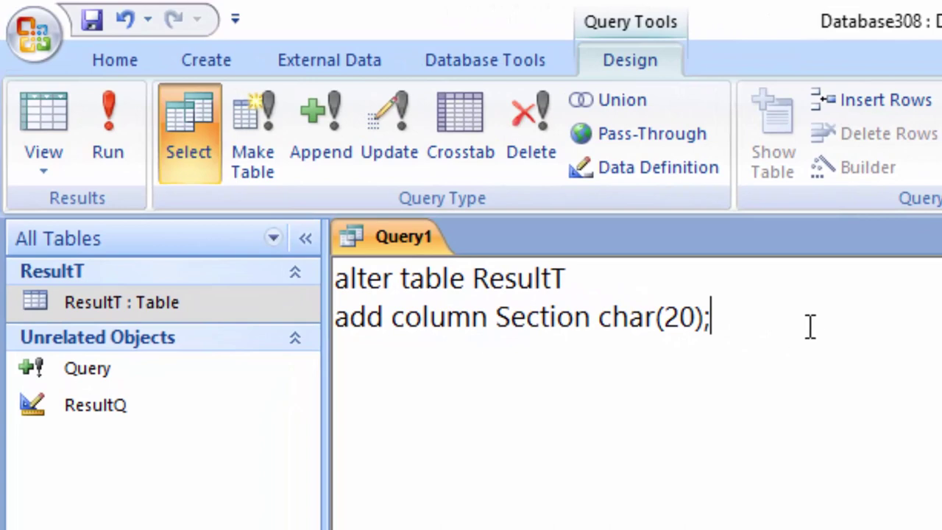
drag(810, 326, 58, 272)
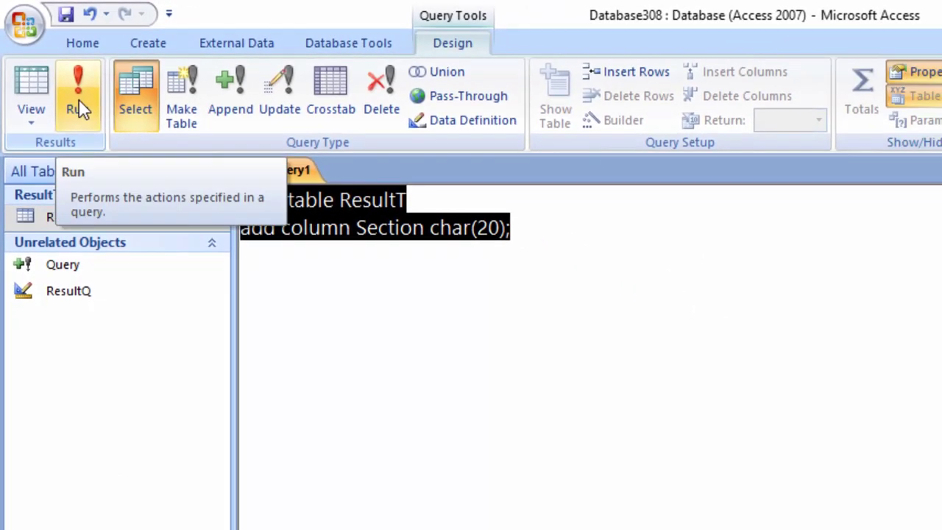
click(80, 103)
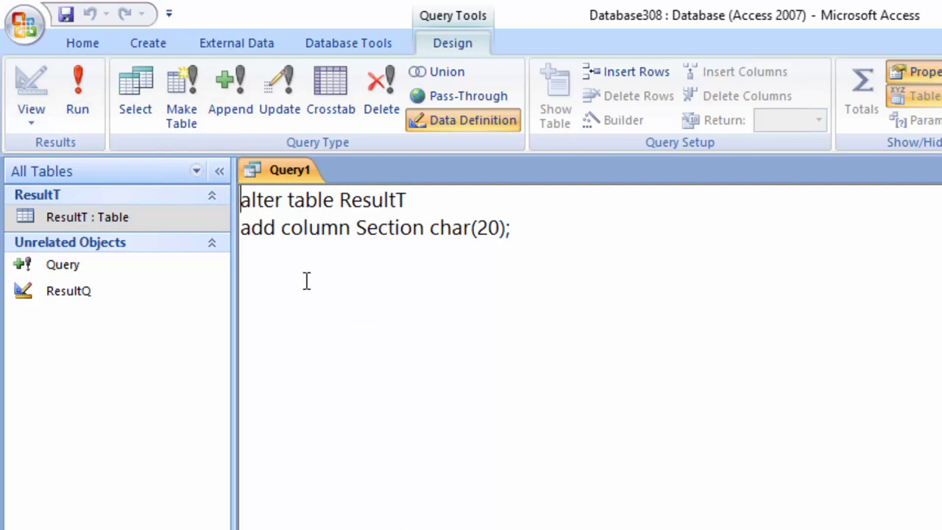
- Open the ResultT table and inspect the empty Section field in row 1
double_click(164, 219)
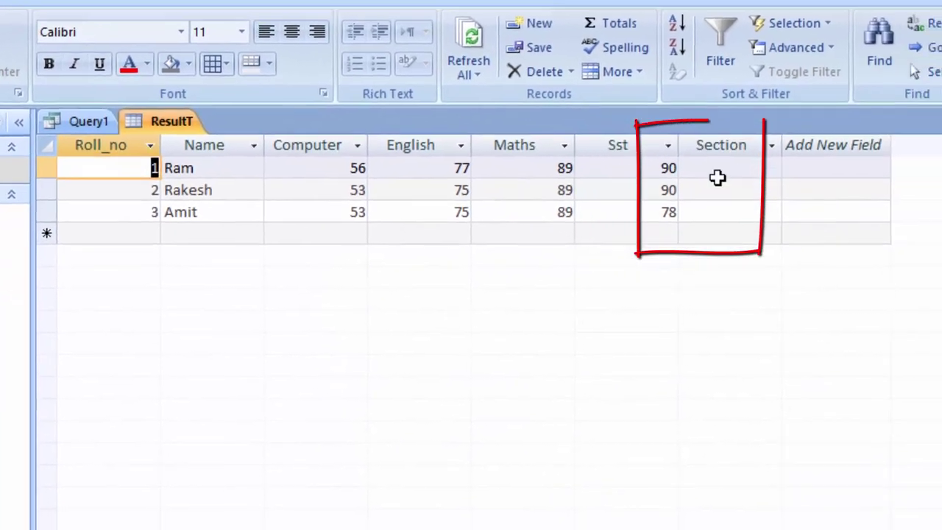
click(683, 161)
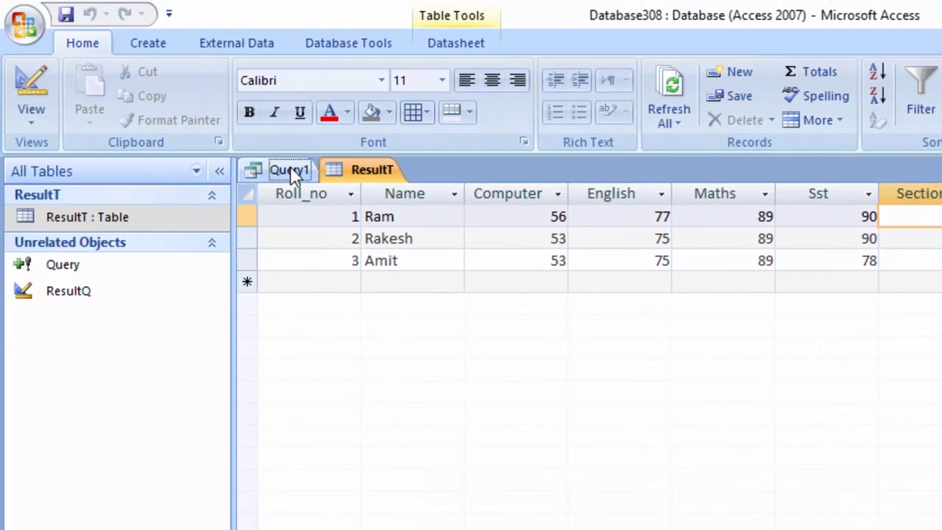
- Save the ALTER TABLE query under the name qu2
click(292, 170)
right_click(293, 171)
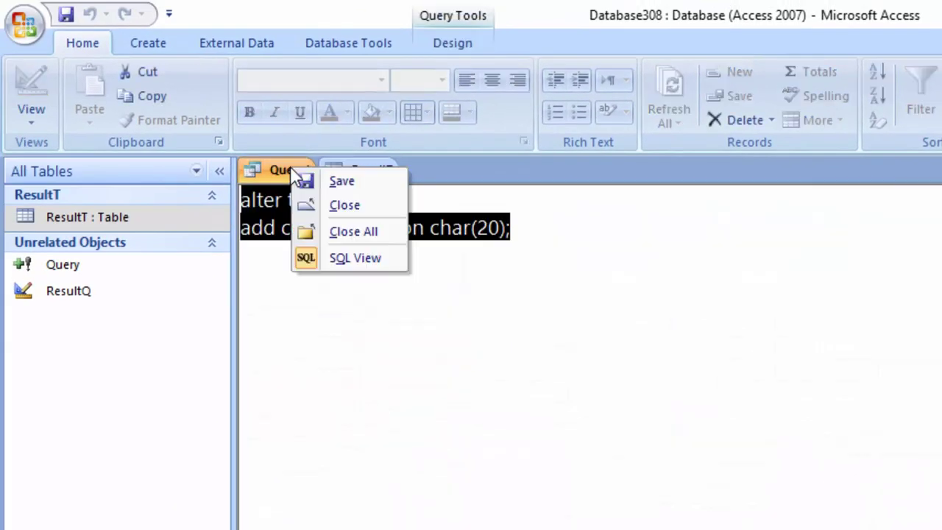
click(317, 182)
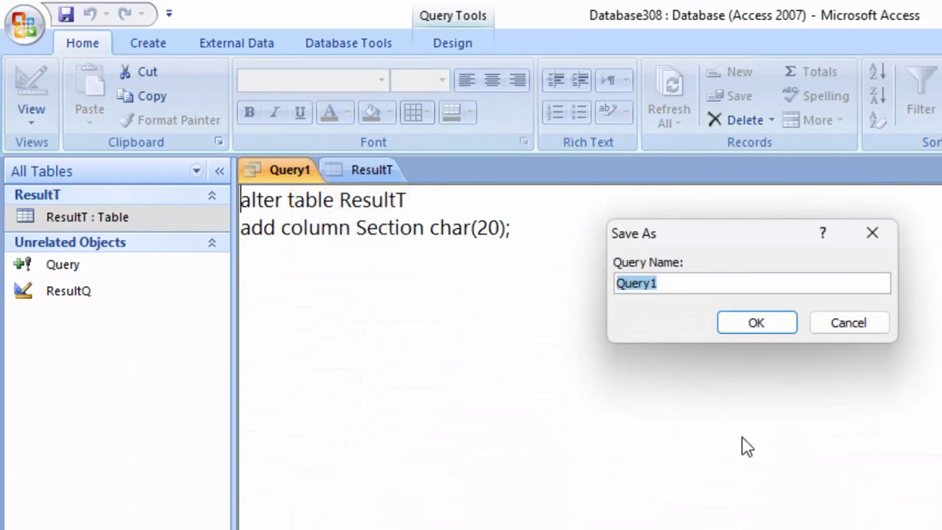
key(BackSpace)
text(qu)
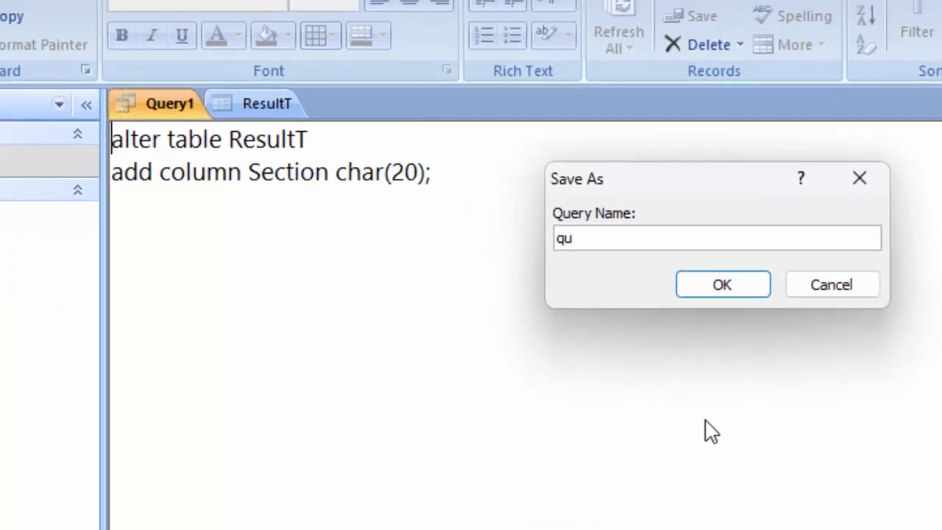
text(2)
key(Return)
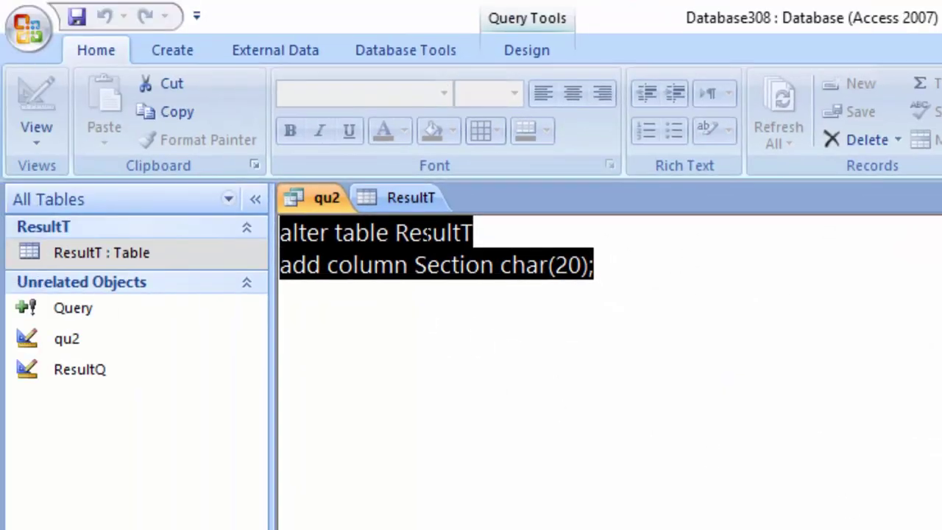
- Close the ResultT table and the qu2 query
right_click(410, 202)
click(473, 248)
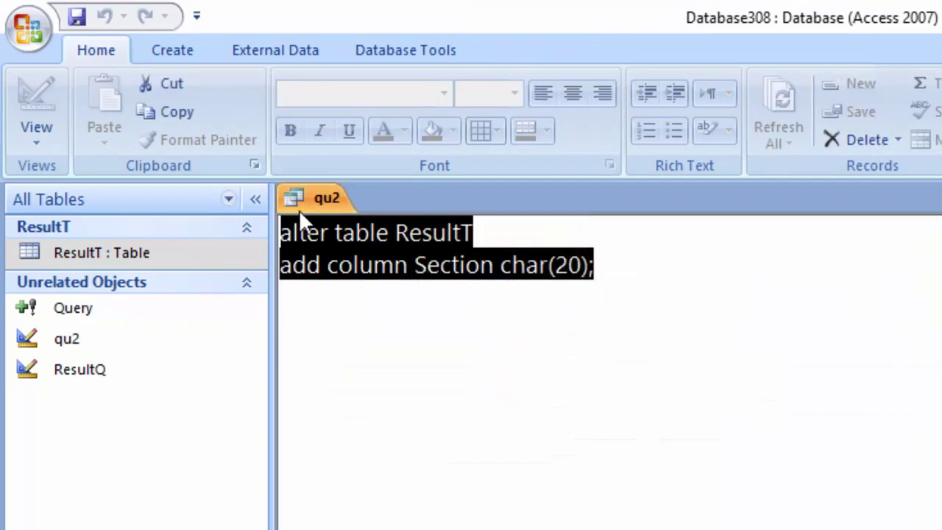
right_click(304, 205)
click(367, 251)
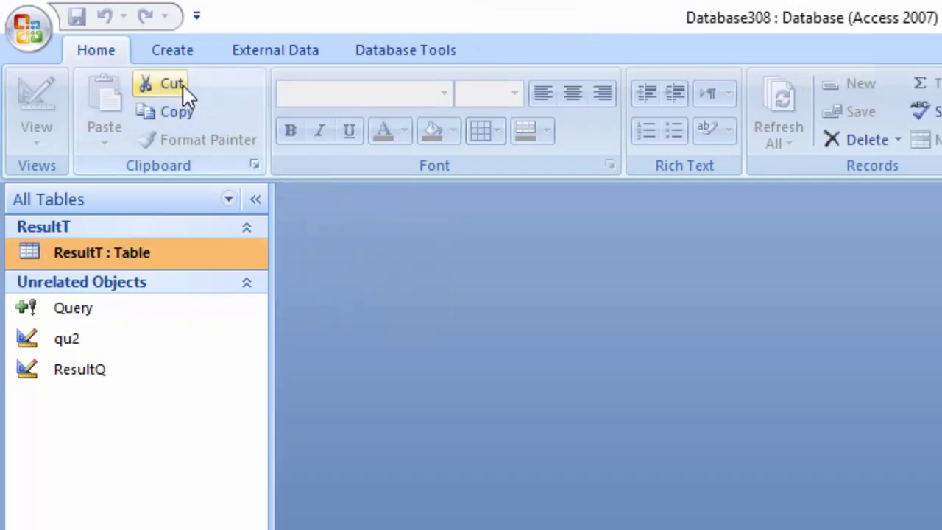
- Create another query design, switch to SQL View, and delete the default SELECT text
click(173, 52)
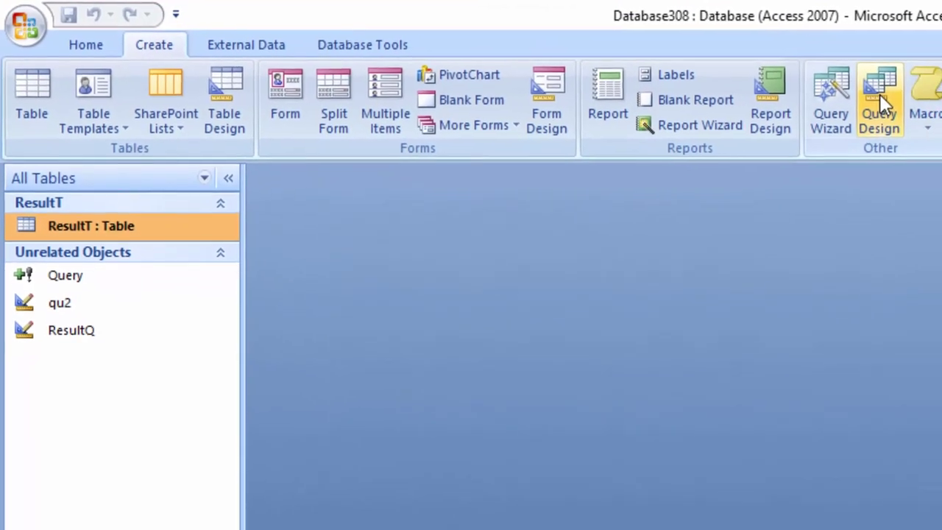
click(879, 93)
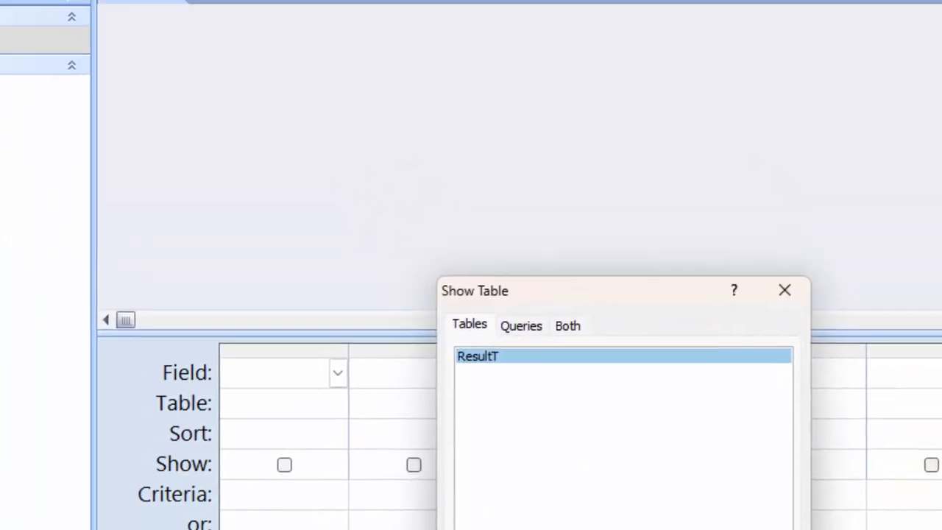
click(785, 290)
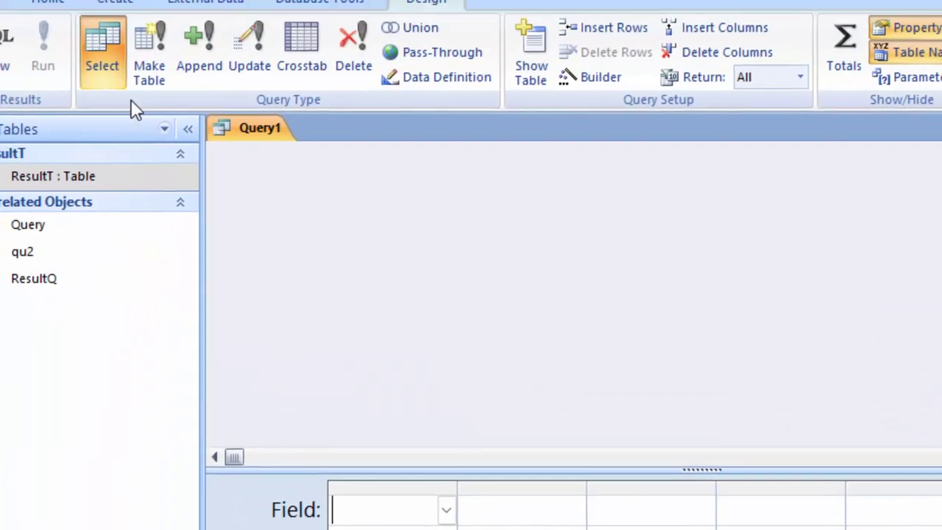
click(31, 89)
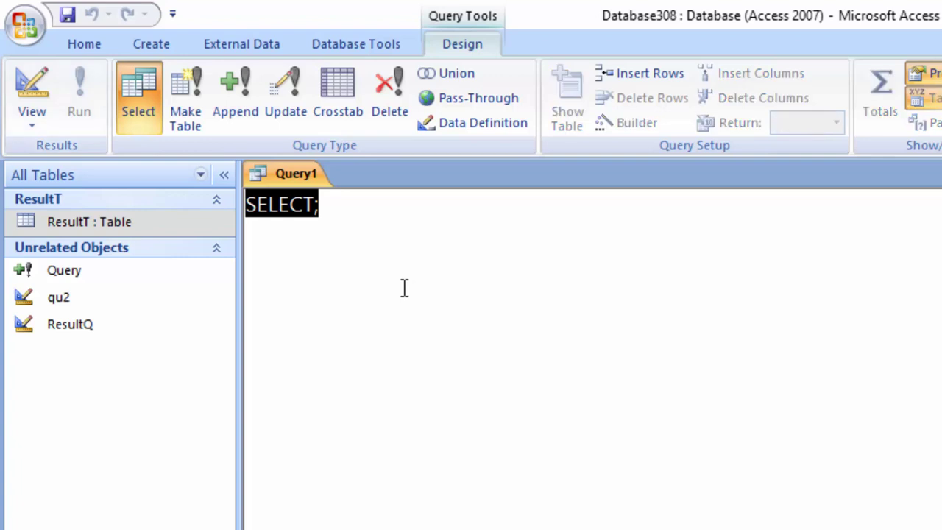
key(Delete)
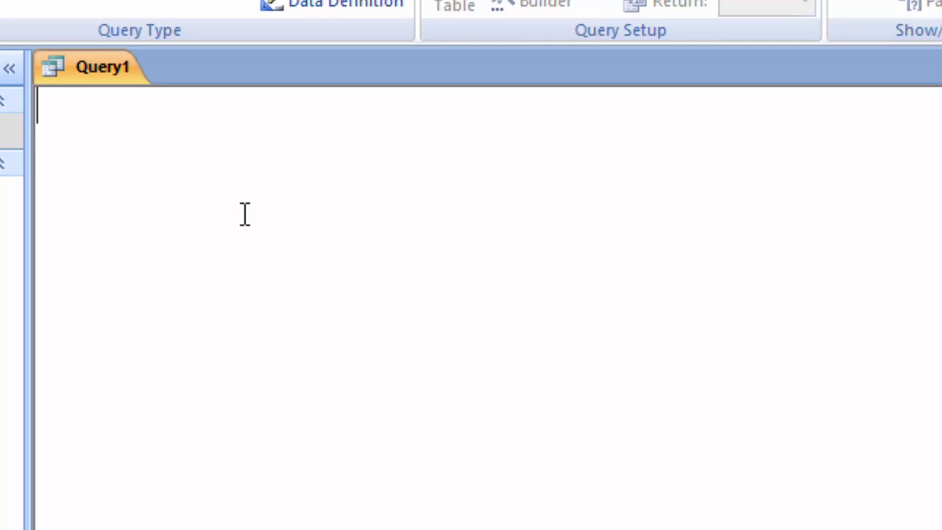
- Type 'update ResultT set Section="B" where Roll_no=1;', checking ResultT's column names midway
text(updat)
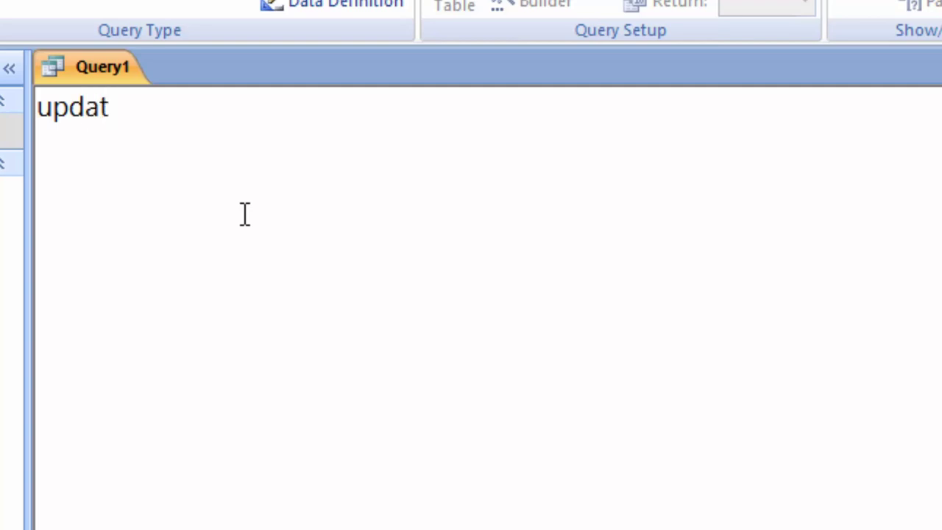
text(e)
text( Res)
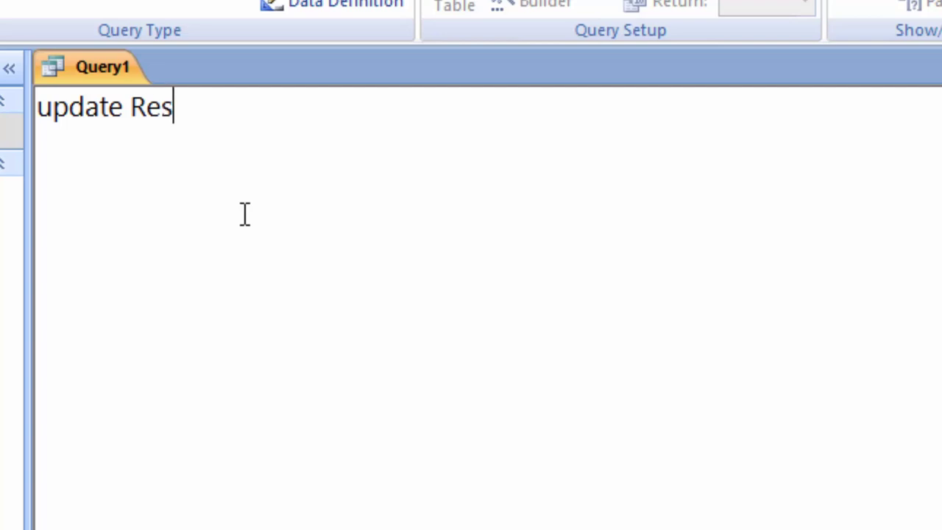
text(ultT)
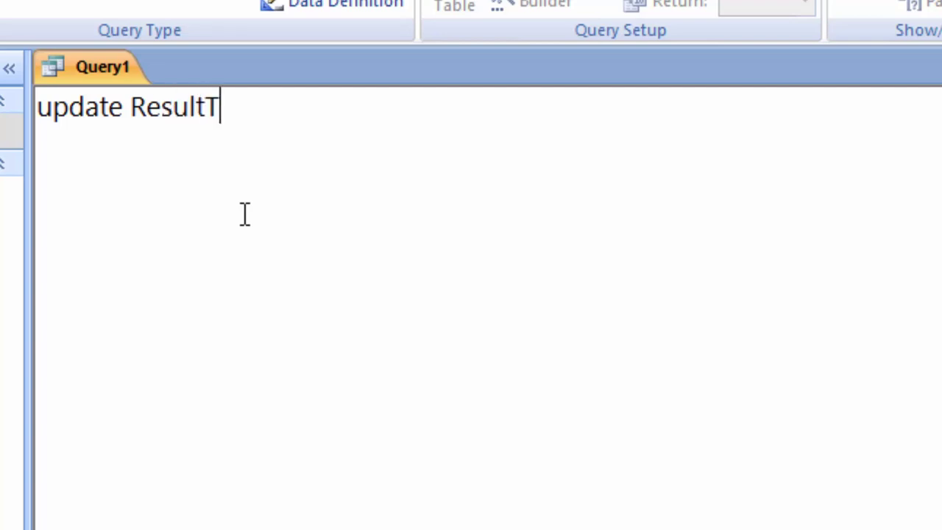
key(Return)
text(set)
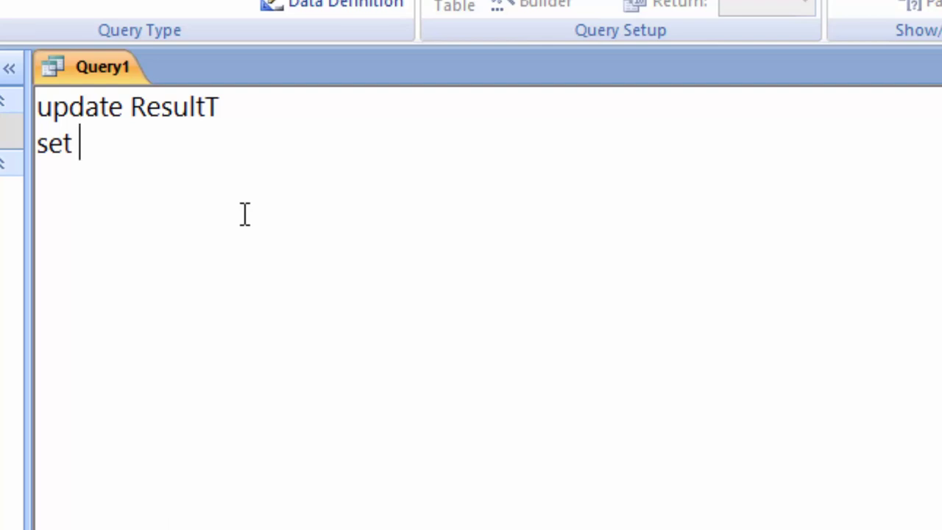
double_click(11, 131)
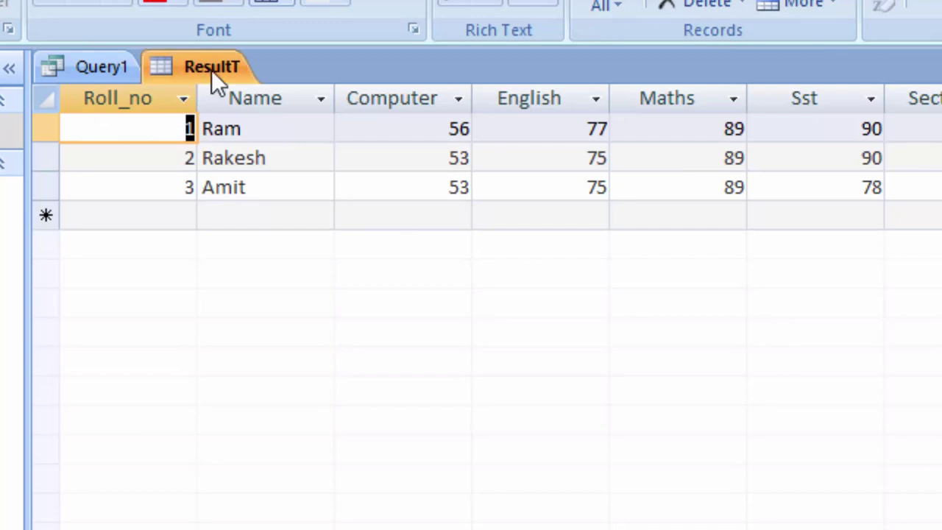
click(74, 65)
text(S)
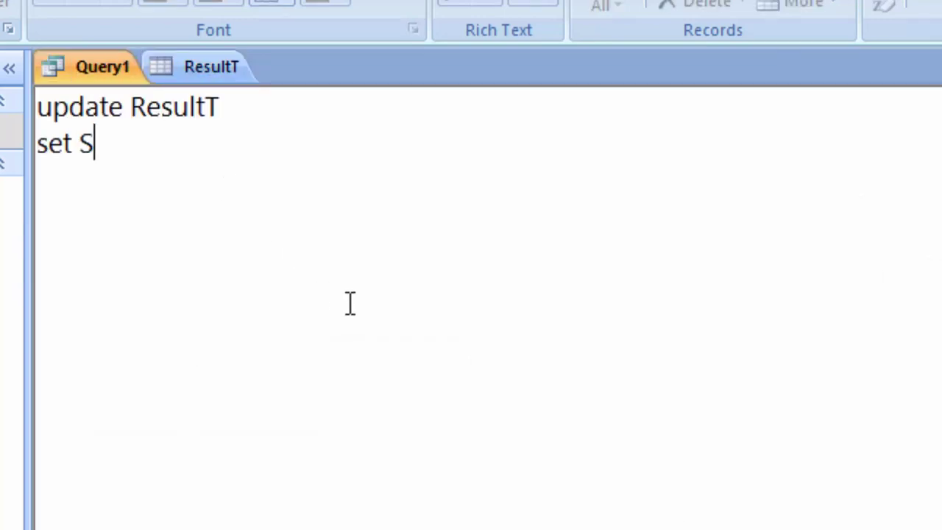
text(ectio)
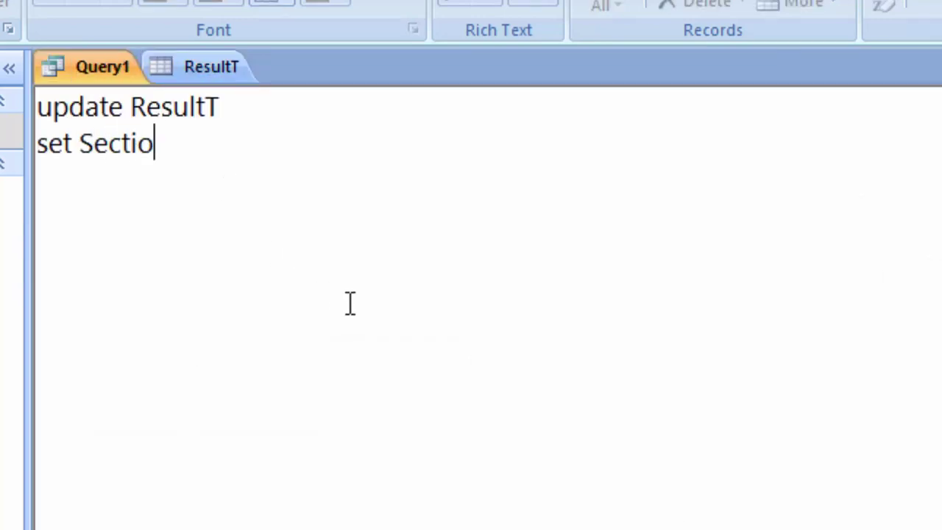
text(n)
text(=")
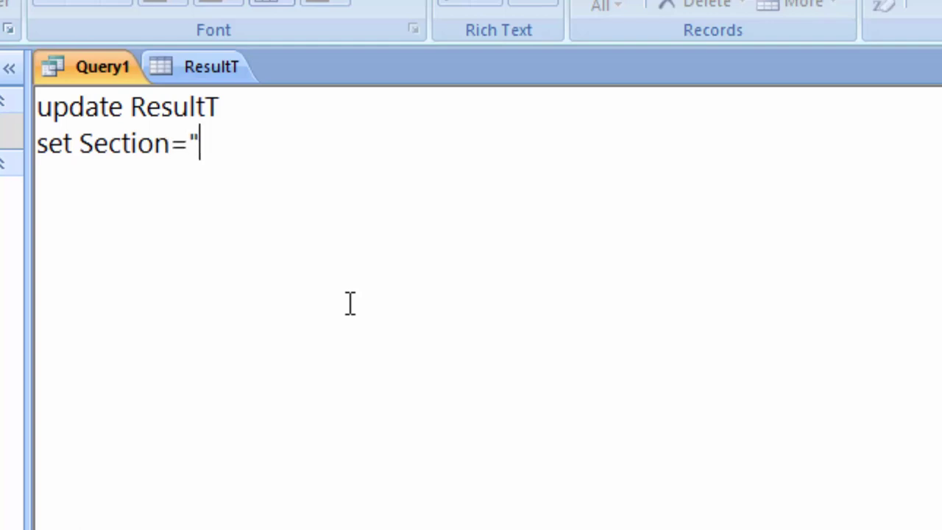
text(B")
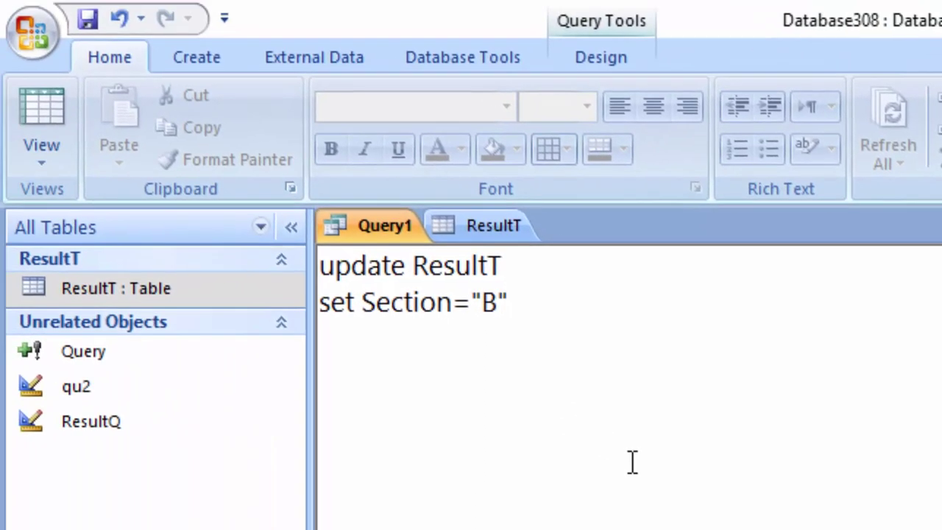
text( wh)
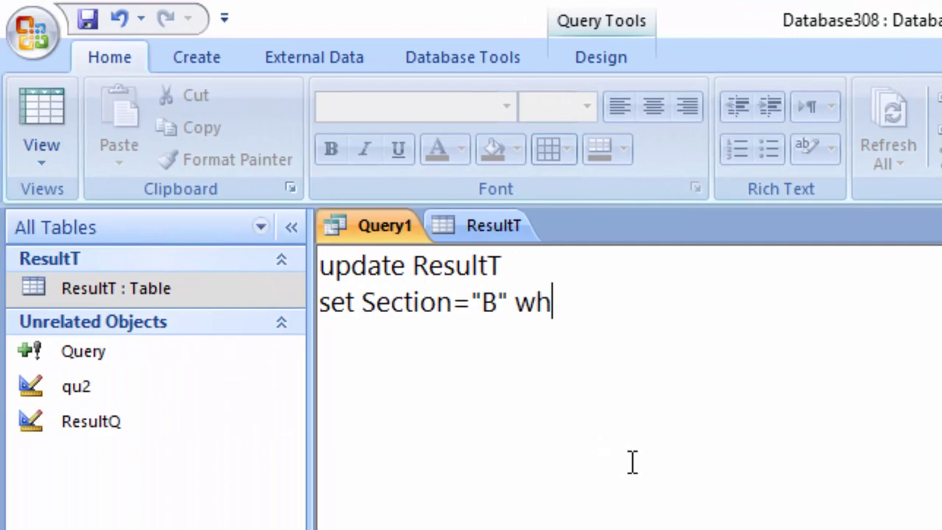
text(ere)
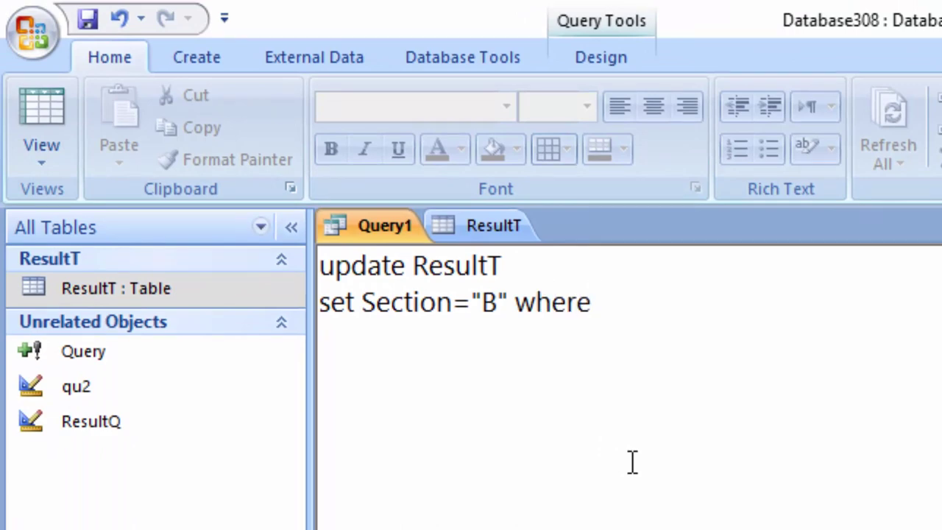
text( Roll)
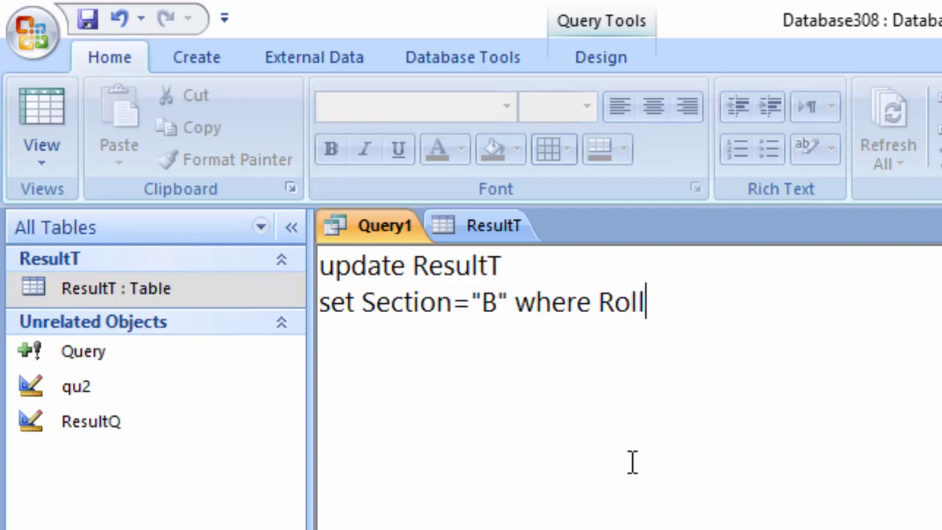
text(_no)
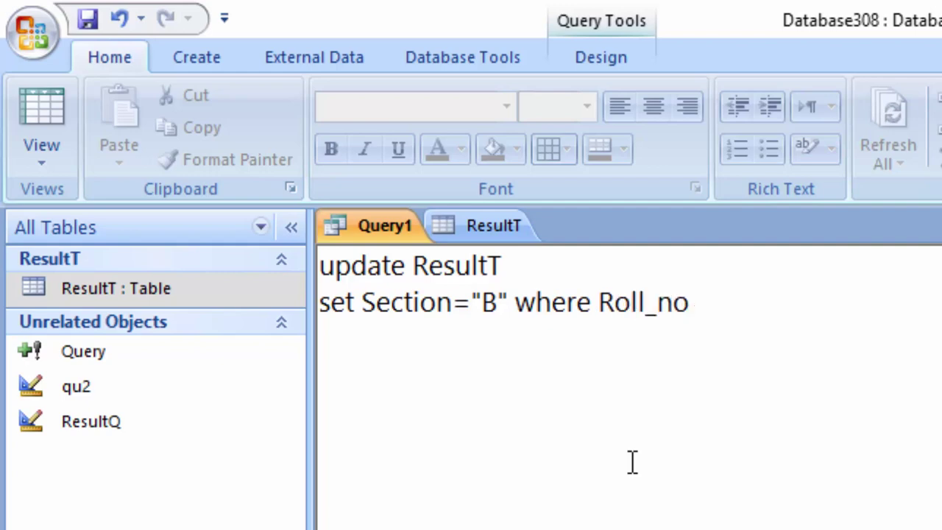
text(=1)
text(;)
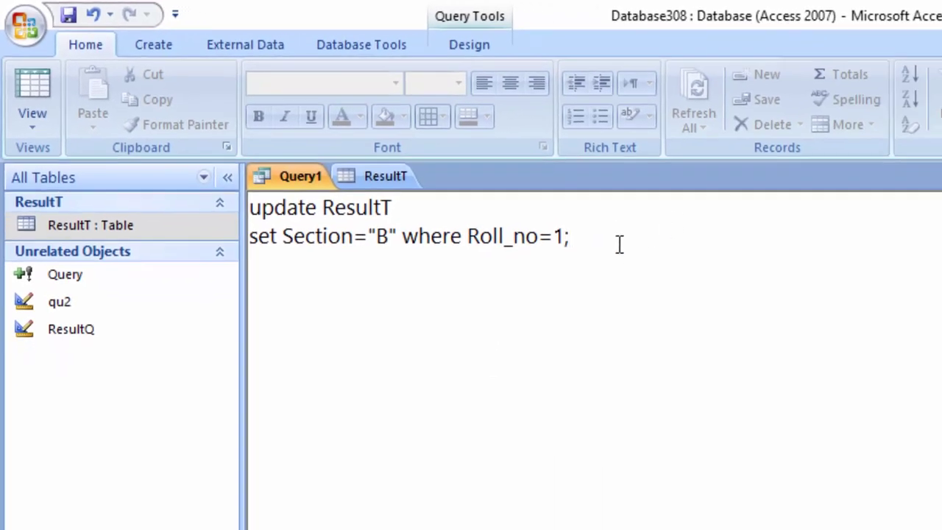
- Close ResultT, run the UPDATE confirming the 1-row change, and verify roll 1 shows Section B
key(ctrl+a)
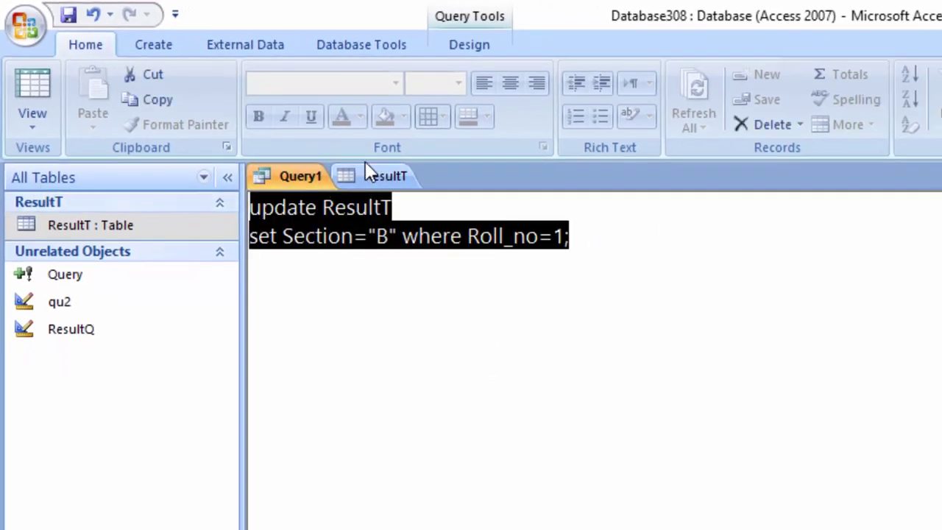
click(375, 177)
right_click(383, 177)
click(471, 214)
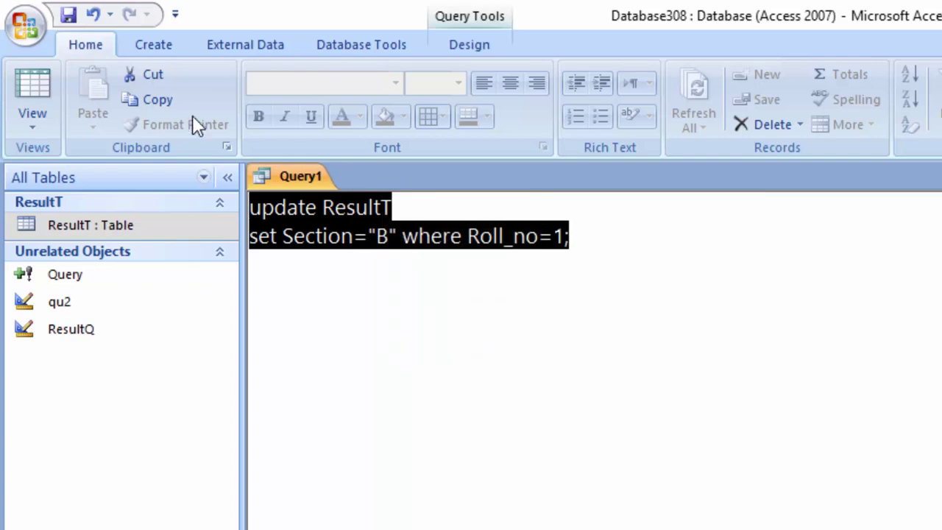
click(504, 55)
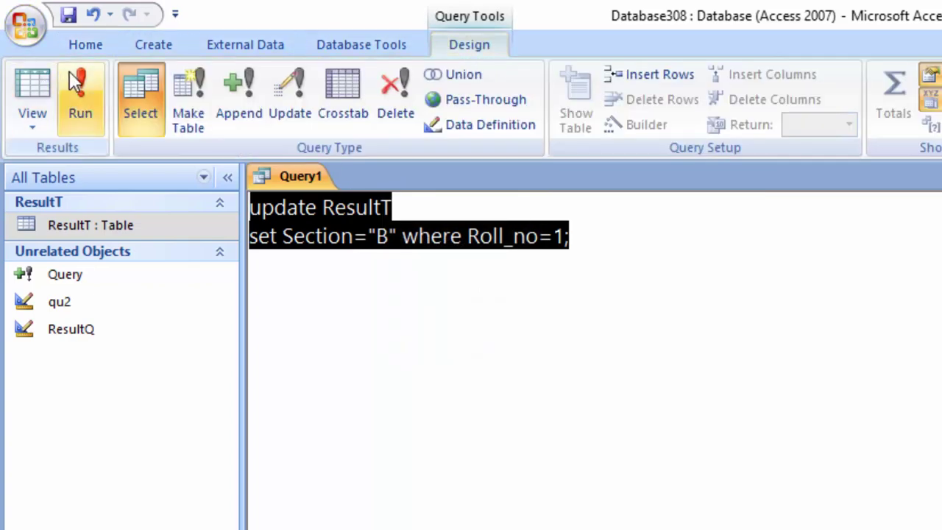
click(80, 95)
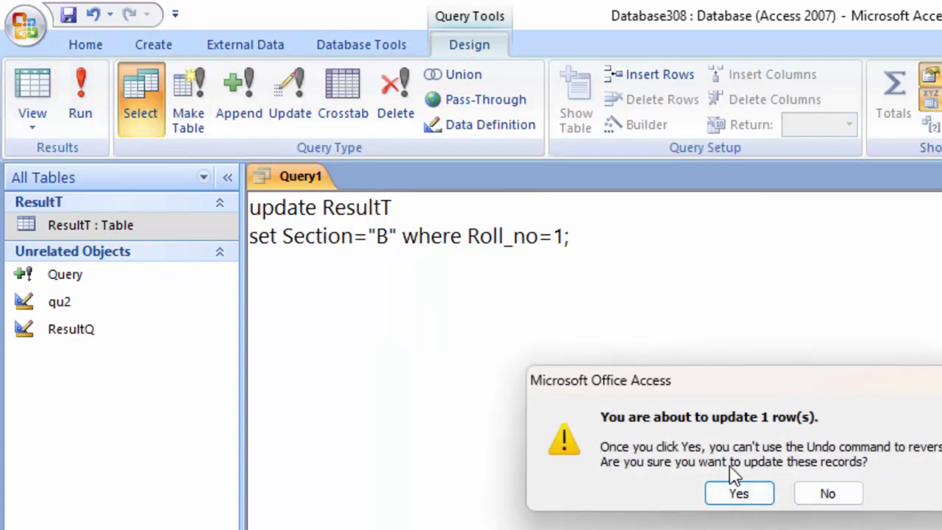
click(739, 494)
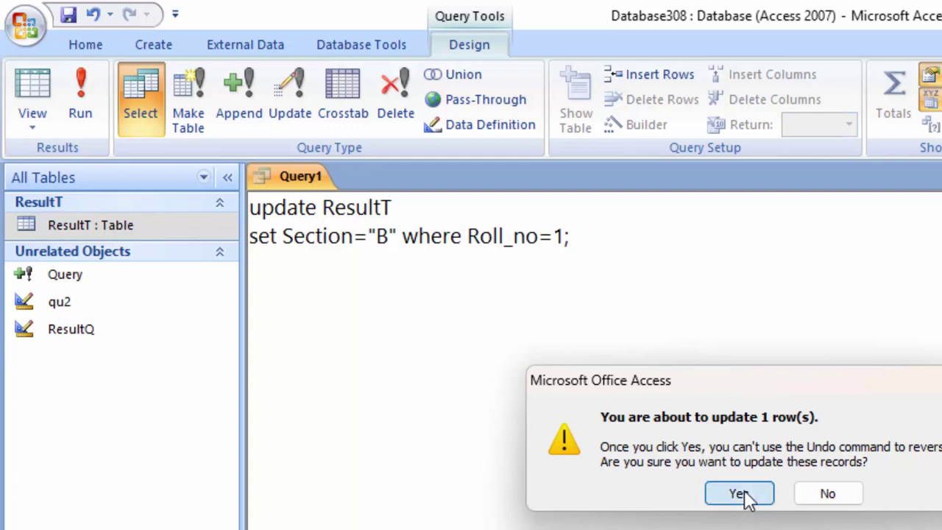
double_click(44, 233)
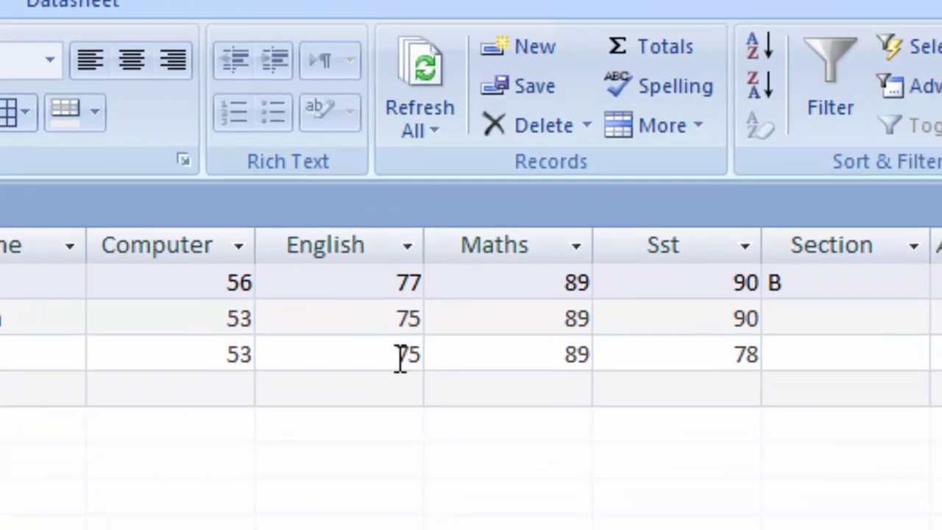
click(723, 327)
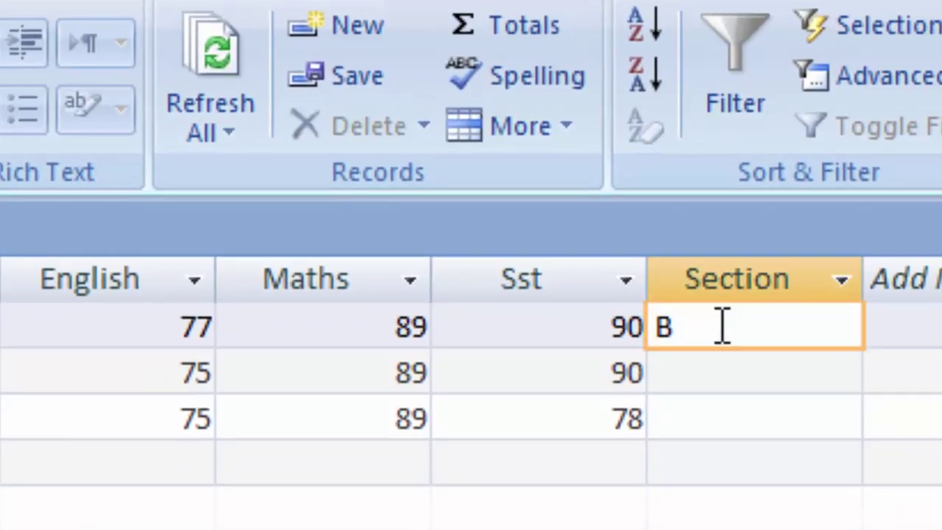